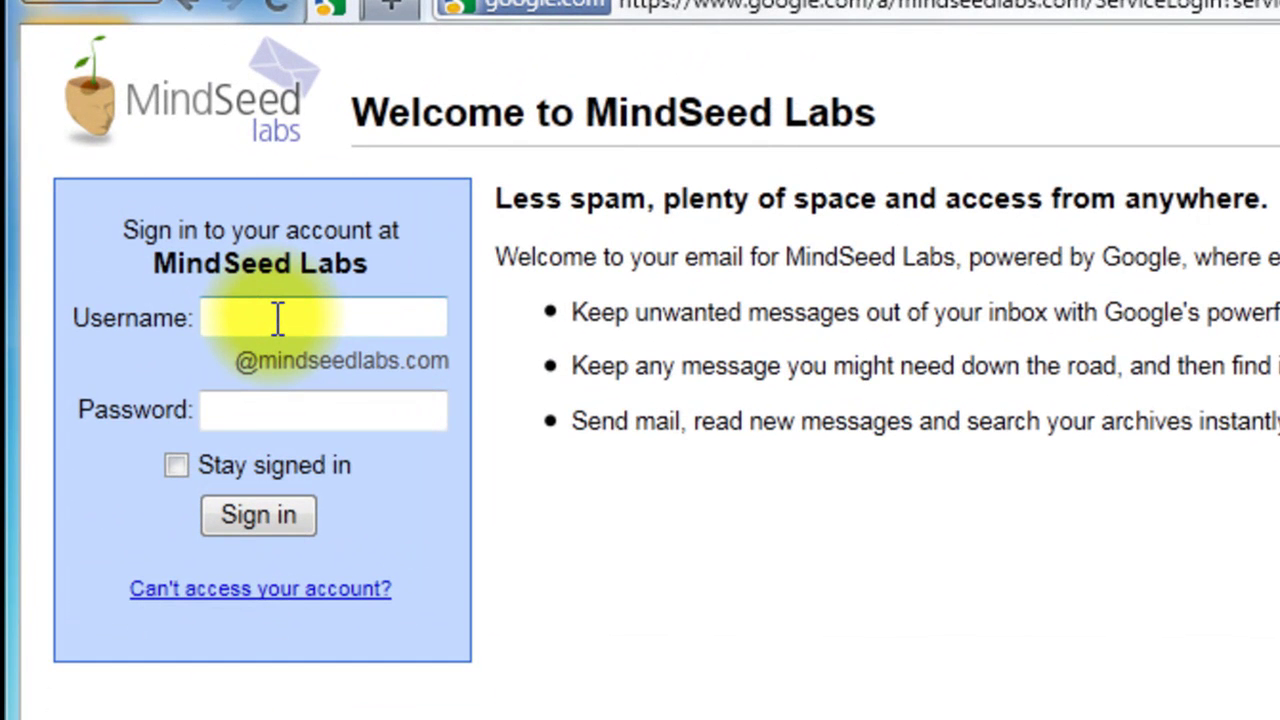
Step: Sign in to the MindSeed Labs Gmail account with the saved username and autofilled password
{"action": "left_click", "coordinate": [277, 318]}
{"action": "key", "text": "Down"}
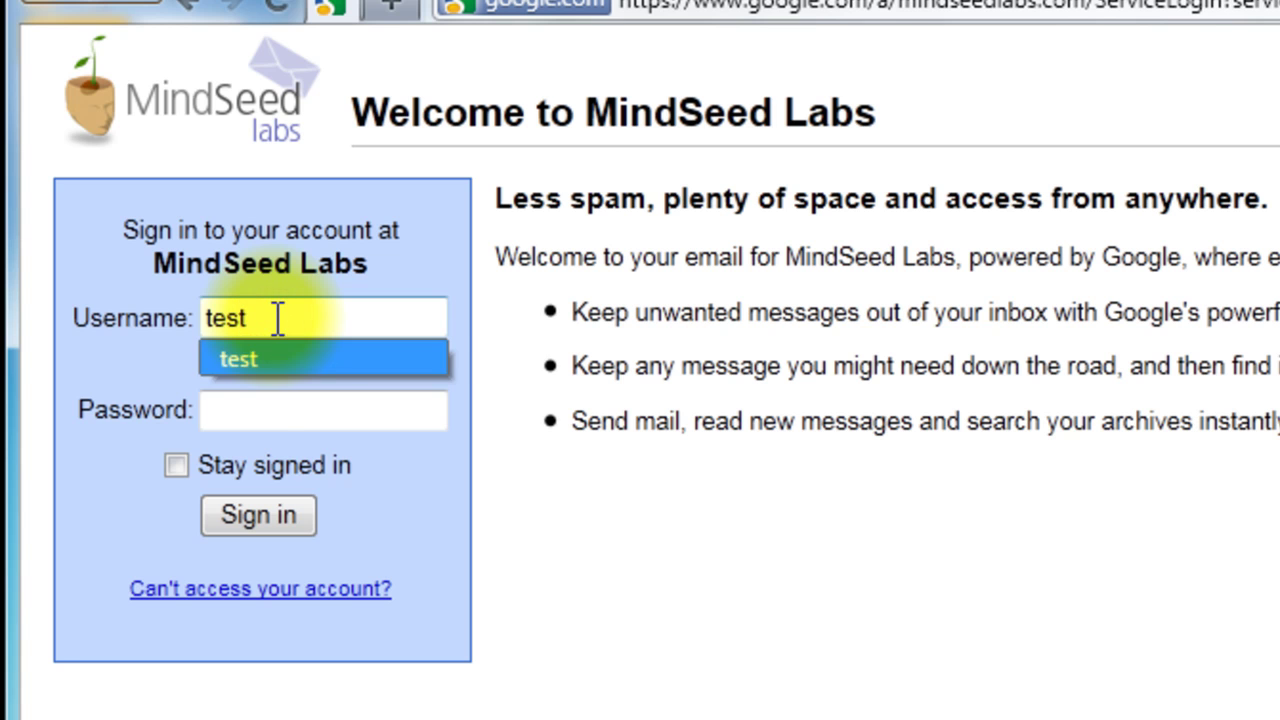
{"action": "key", "text": "Return"}
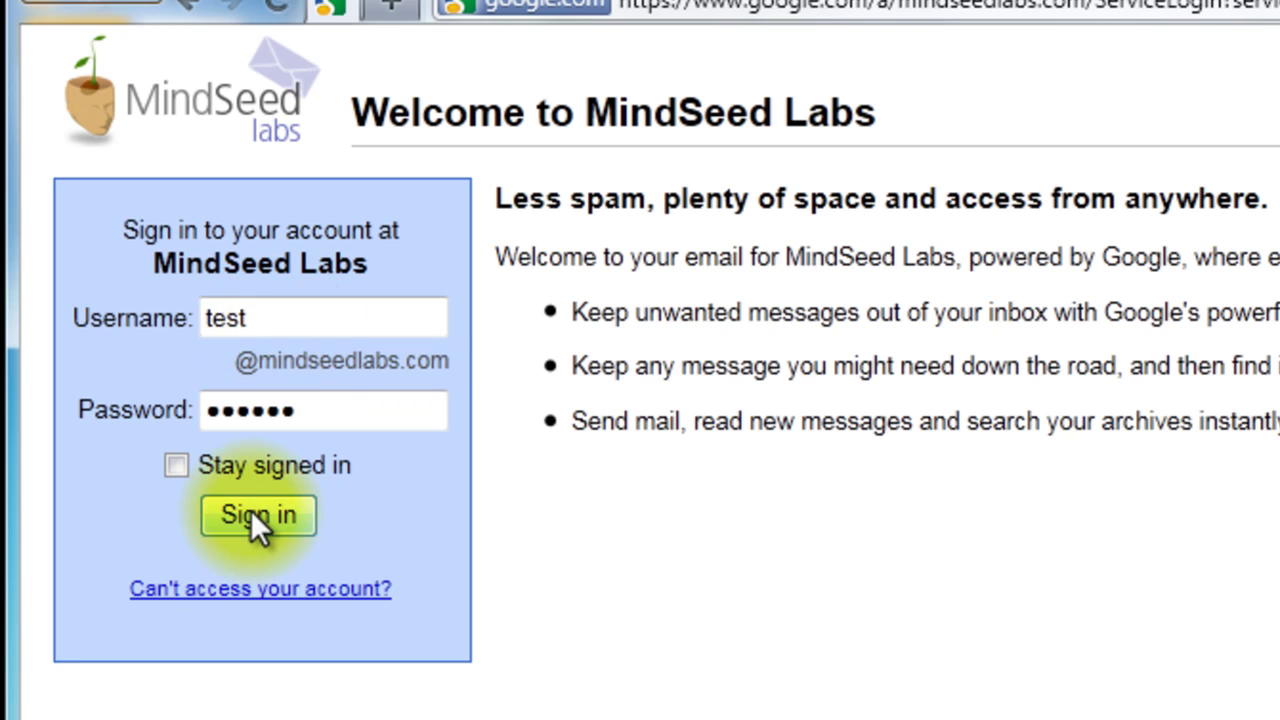
{"action": "left_click", "coordinate": [252, 512]}
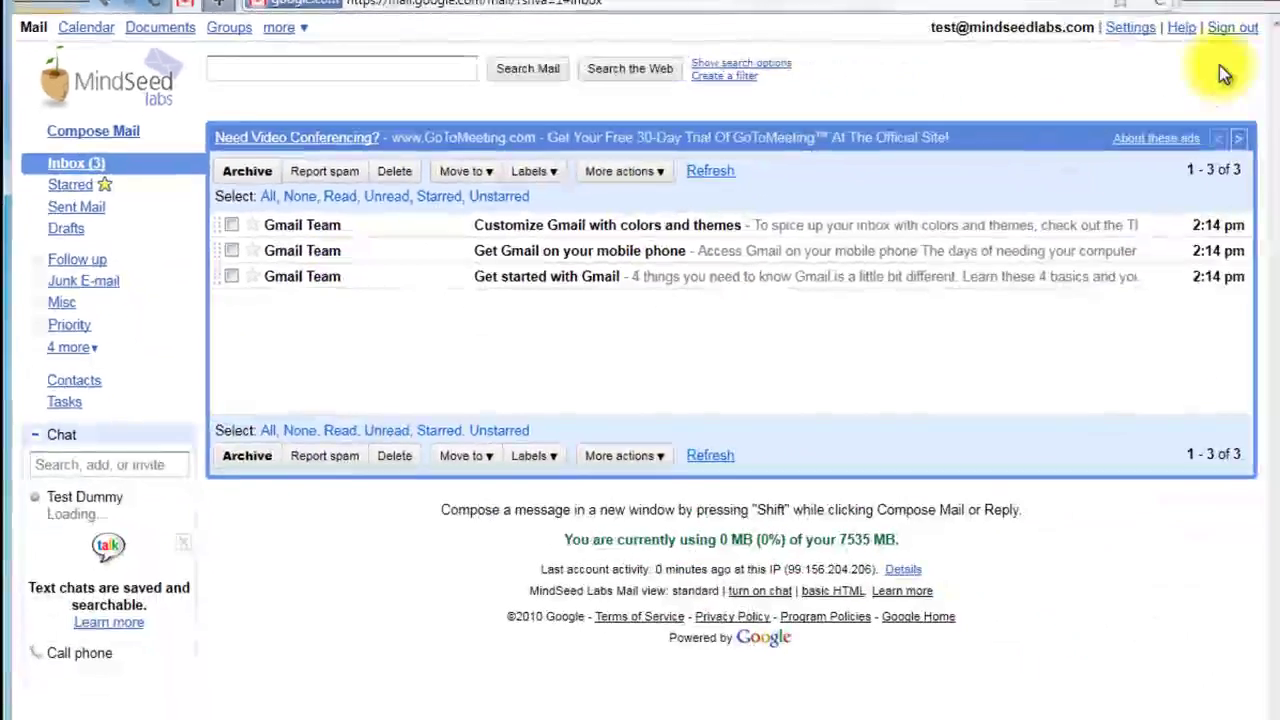
Step: Enable IMAP access on Gmail's Forwarding and POP/IMAP settings page and save the change
{"action": "left_click", "coordinate": [1130, 28]}
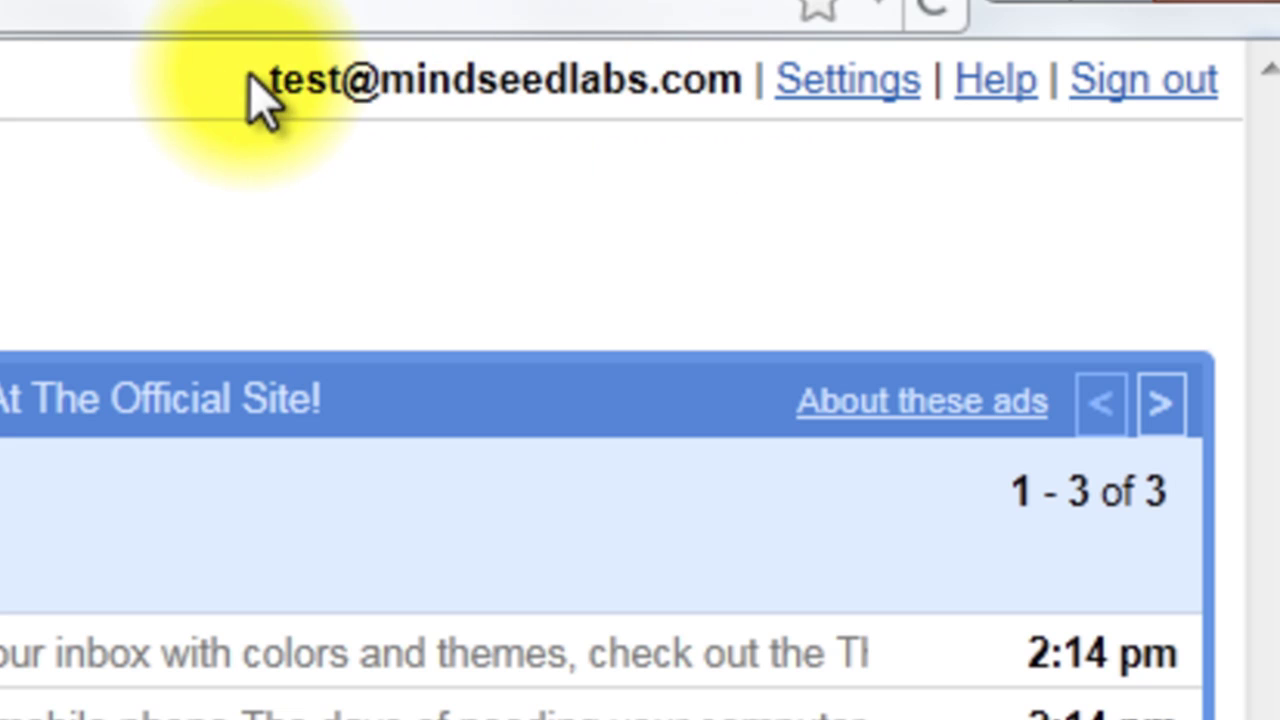
{"action": "left_click_drag", "start_coordinate": [251, 78], "coordinate": [720, 85]}
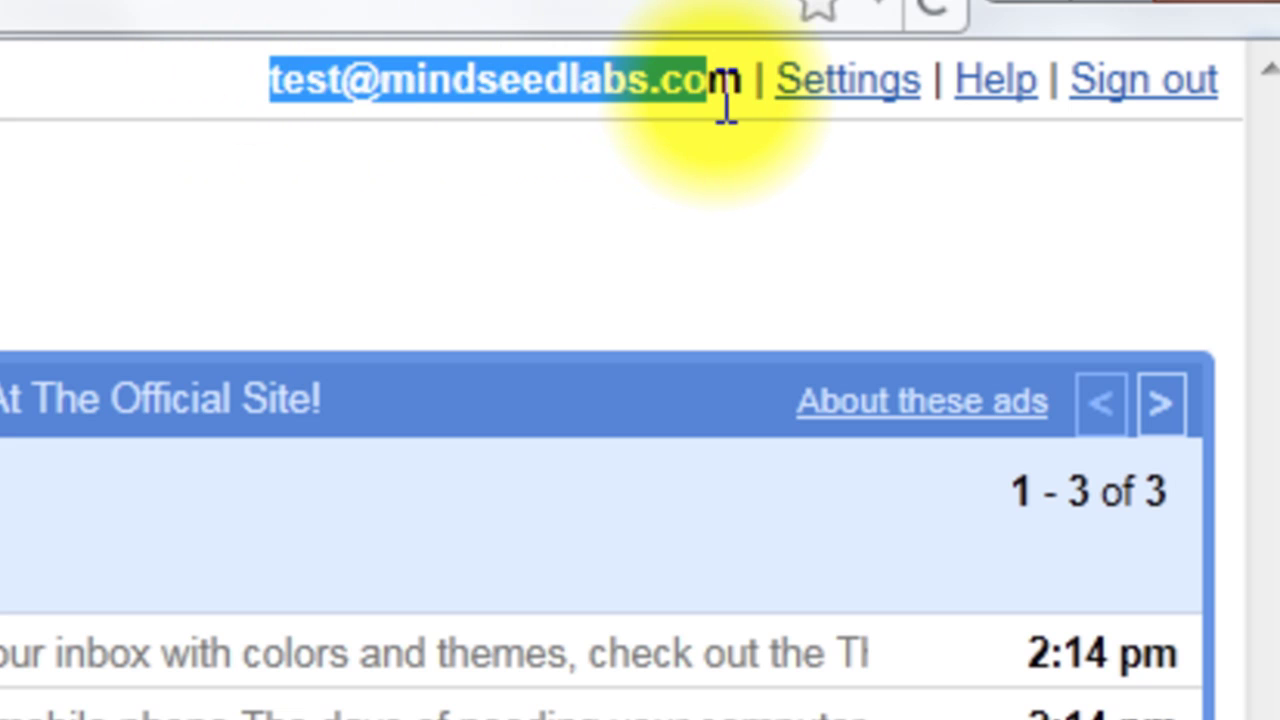
{"action": "left_click", "coordinate": [818, 88]}
{"action": "left_click", "coordinate": [513, 191]}
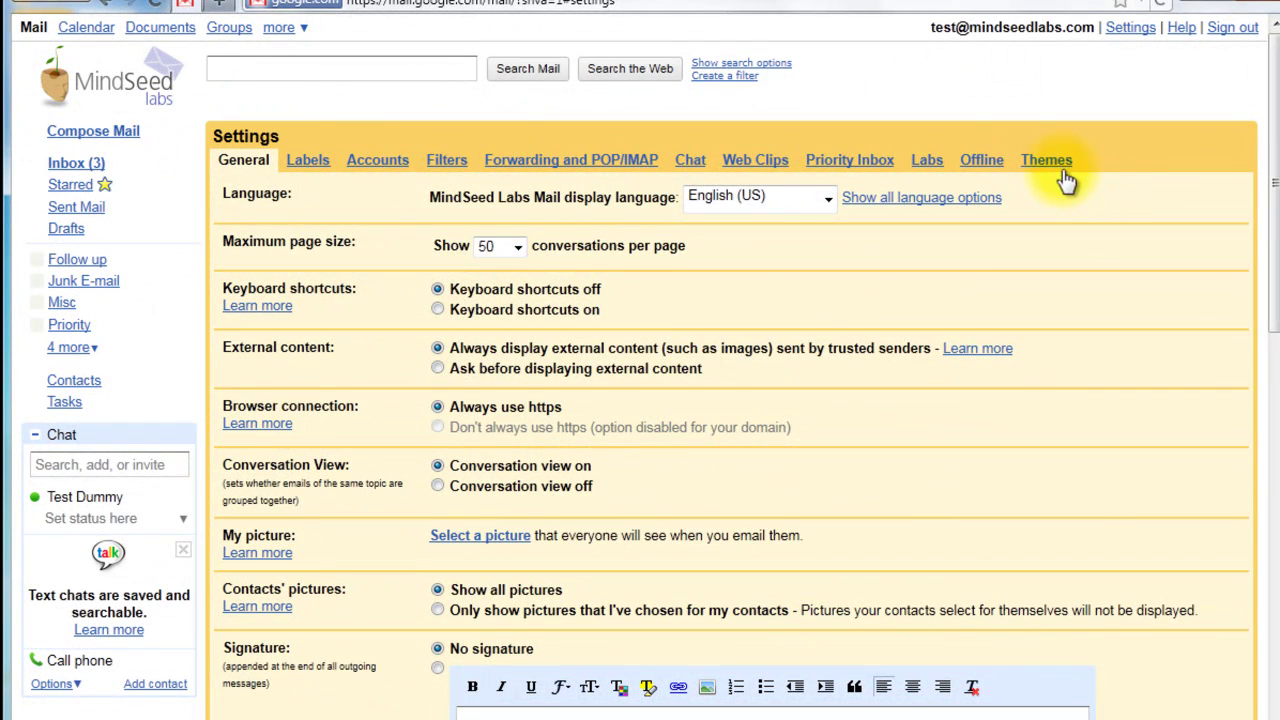
{"action": "left_click", "coordinate": [562, 172]}
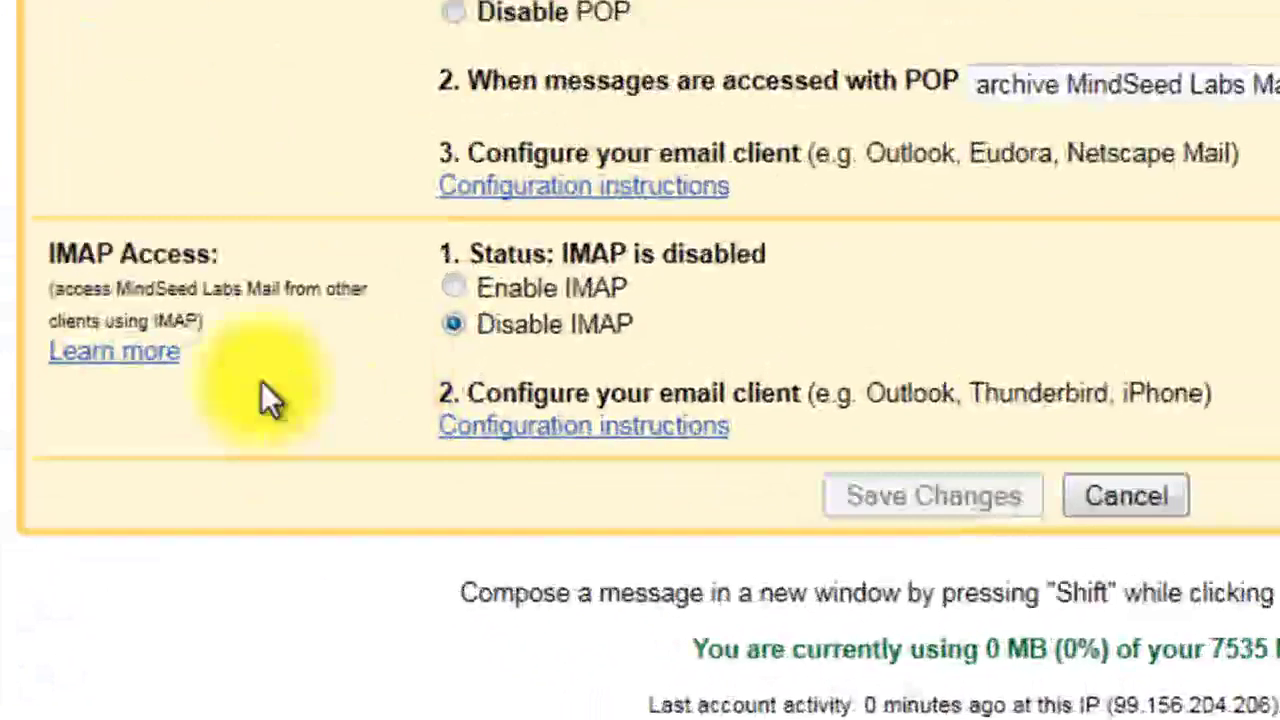
{"action": "left_click_drag", "start_coordinate": [54, 254], "coordinate": [192, 261]}
{"action": "left_click", "coordinate": [455, 270]}
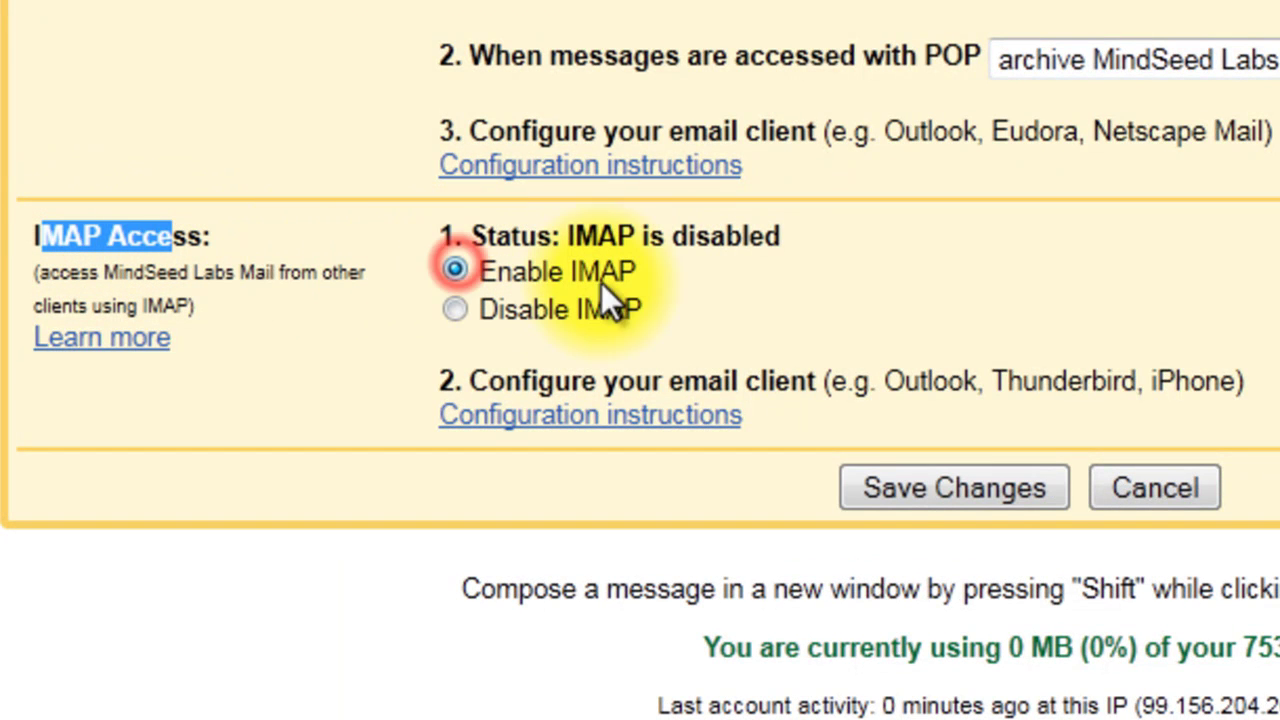
{"action": "left_click", "coordinate": [928, 492]}
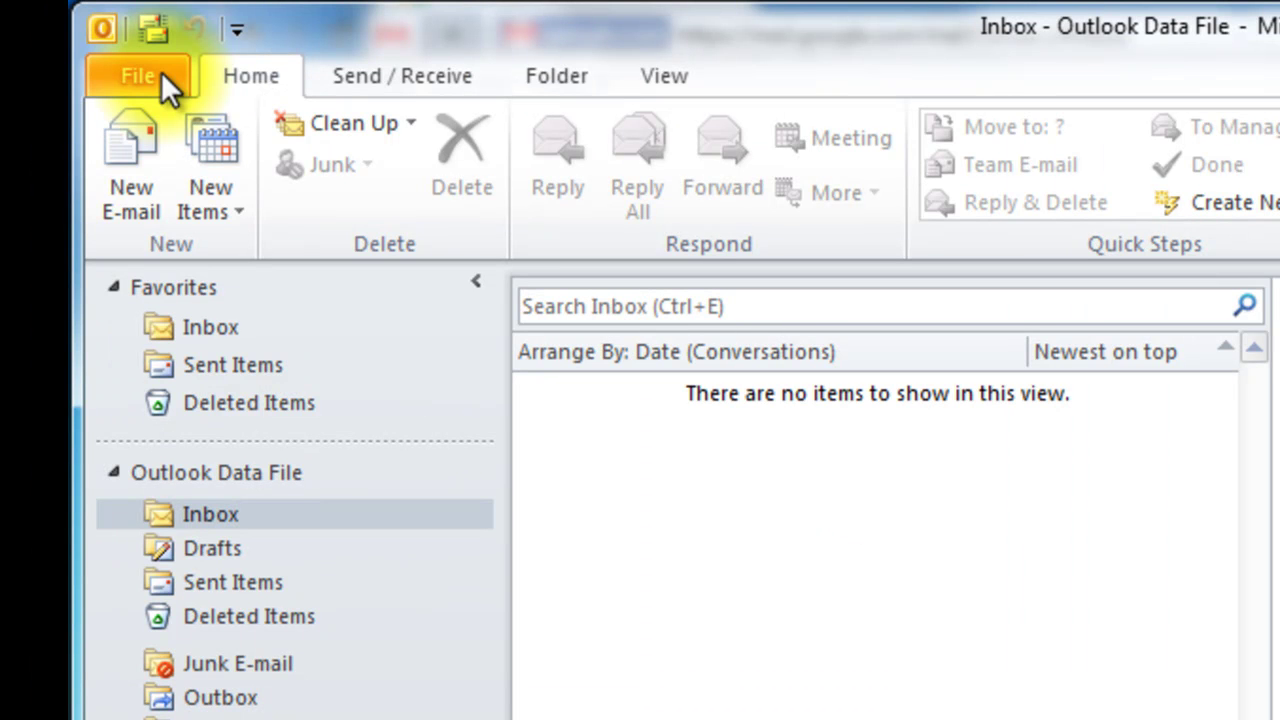
Step: From File > Info, choose Add Account to bring up the Add New Account dialog
{"action": "left_click", "coordinate": [161, 71]}
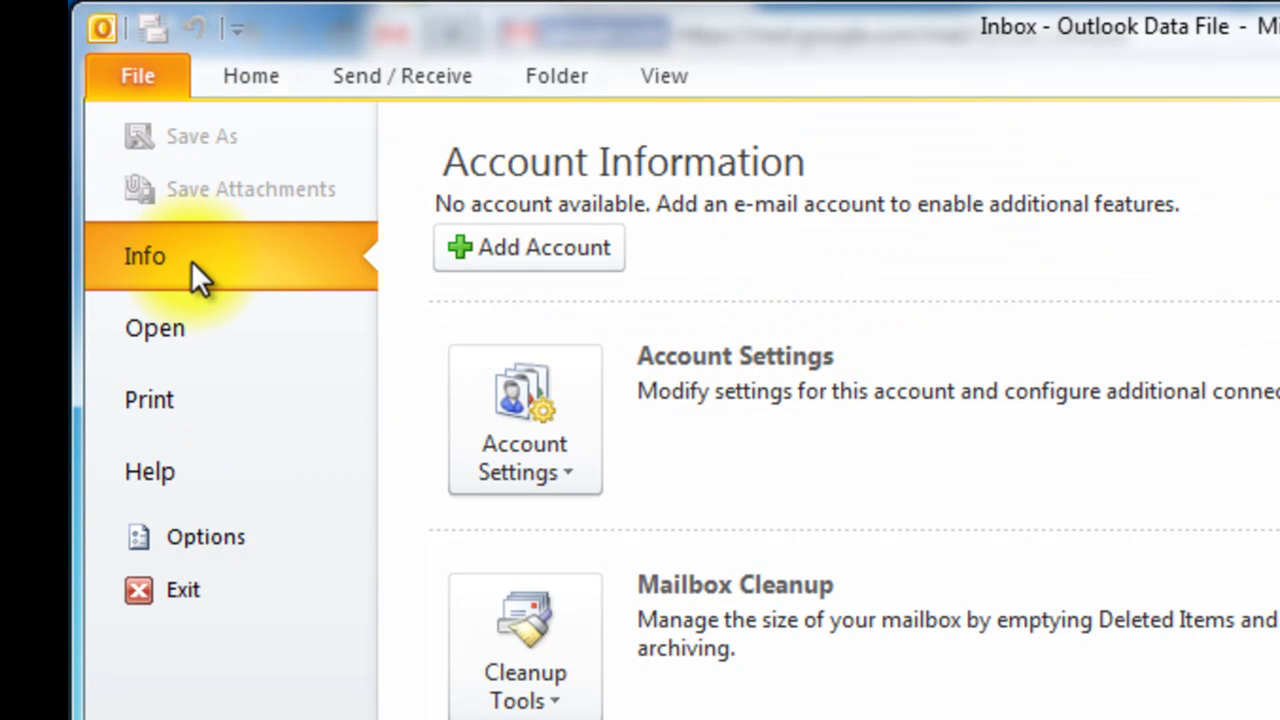
{"action": "left_click", "coordinate": [529, 247]}
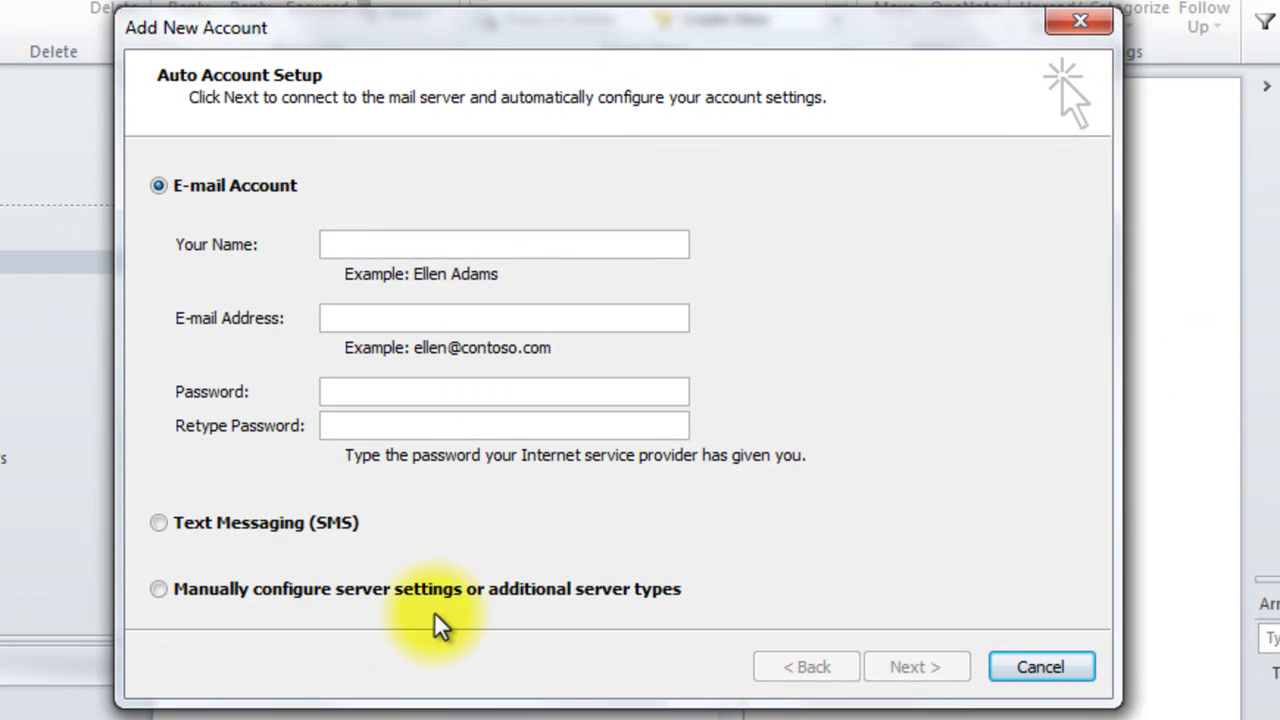
Step: Choose manual server configuration and continue with Internet E-mail as the service type
{"action": "left_click", "coordinate": [160, 587]}
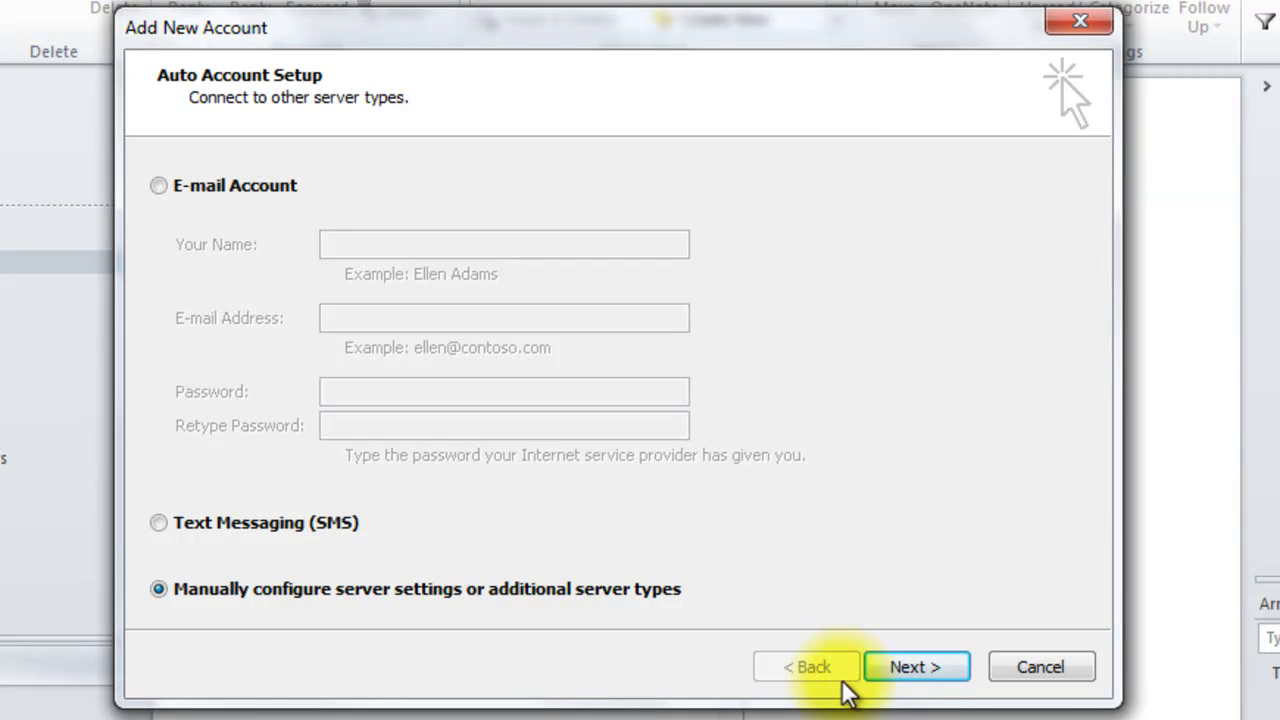
{"action": "left_click", "coordinate": [905, 680]}
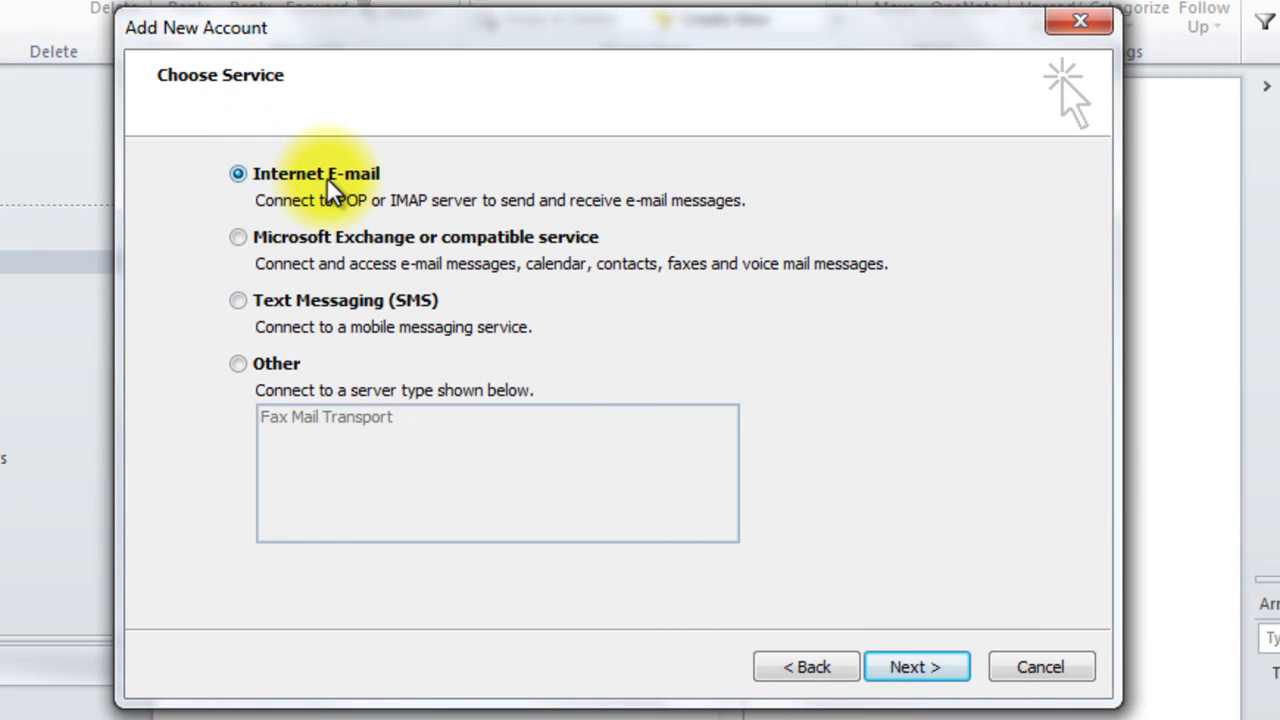
{"action": "left_click", "coordinate": [912, 668]}
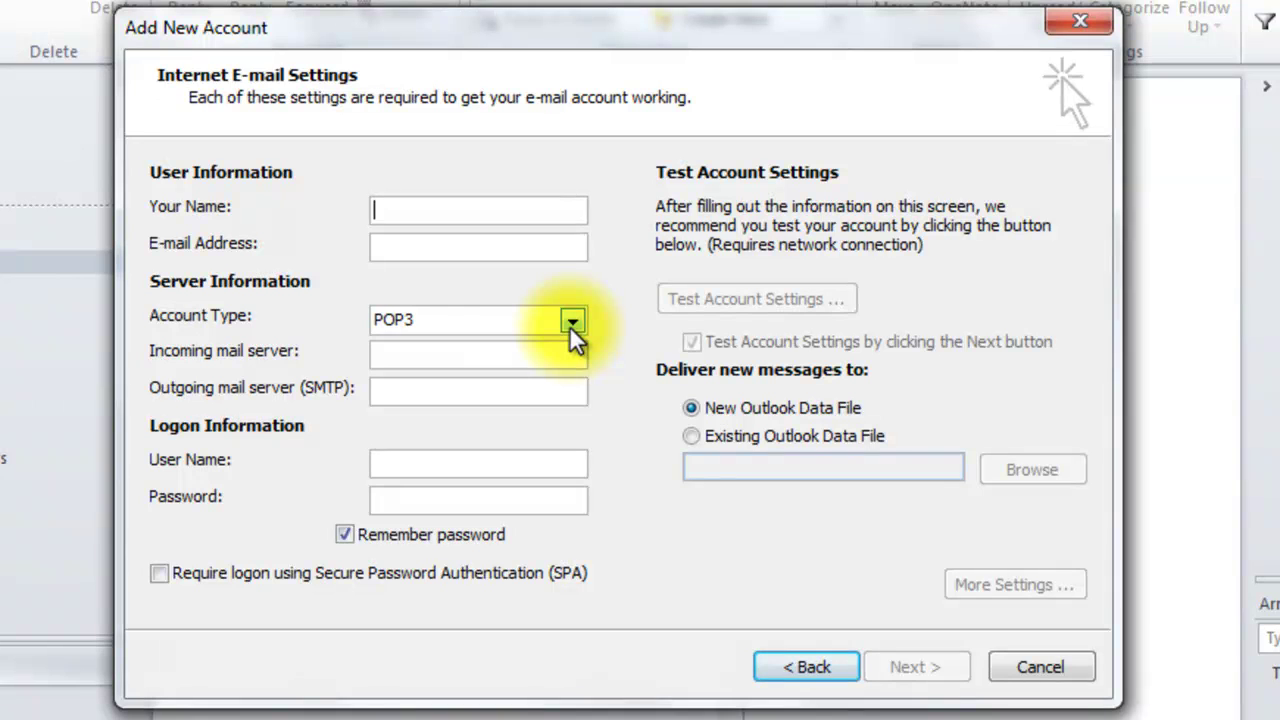
Step: Enter the account holder's display name and e-mail address
{"action": "type", "text": "Test "}
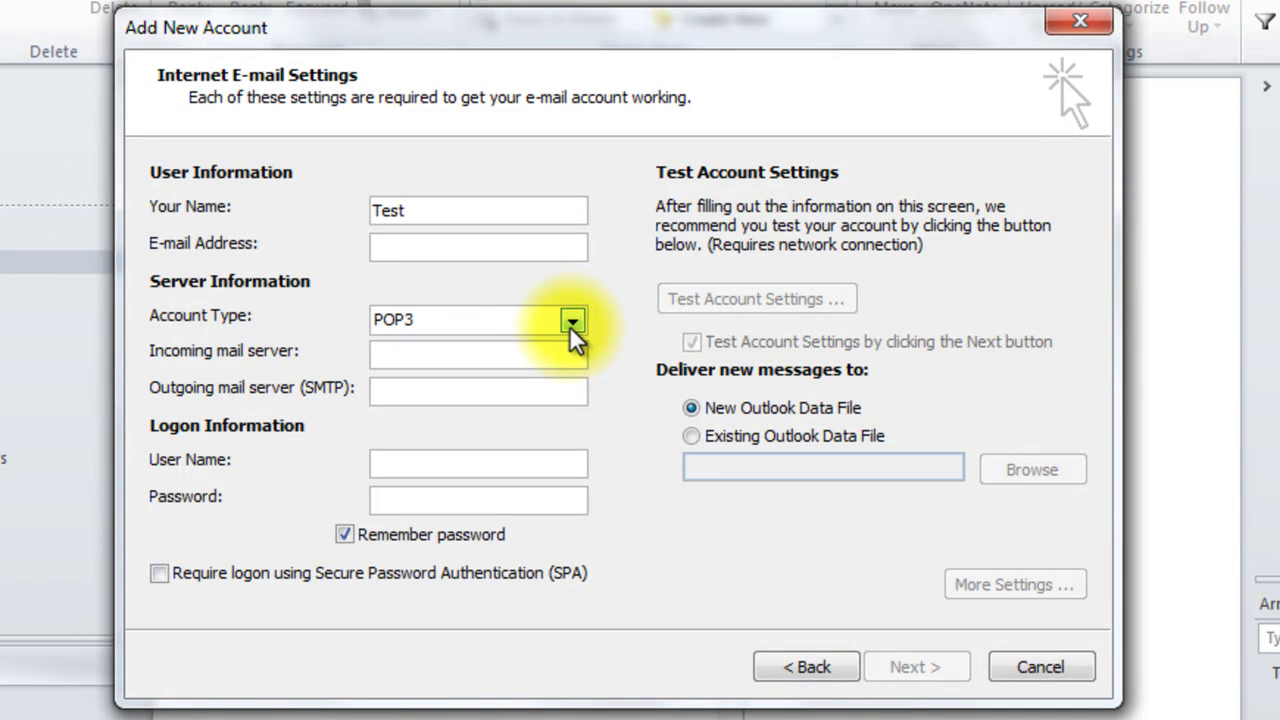
{"action": "type", "text": "Dummy"}
{"action": "key", "text": "Tab"}
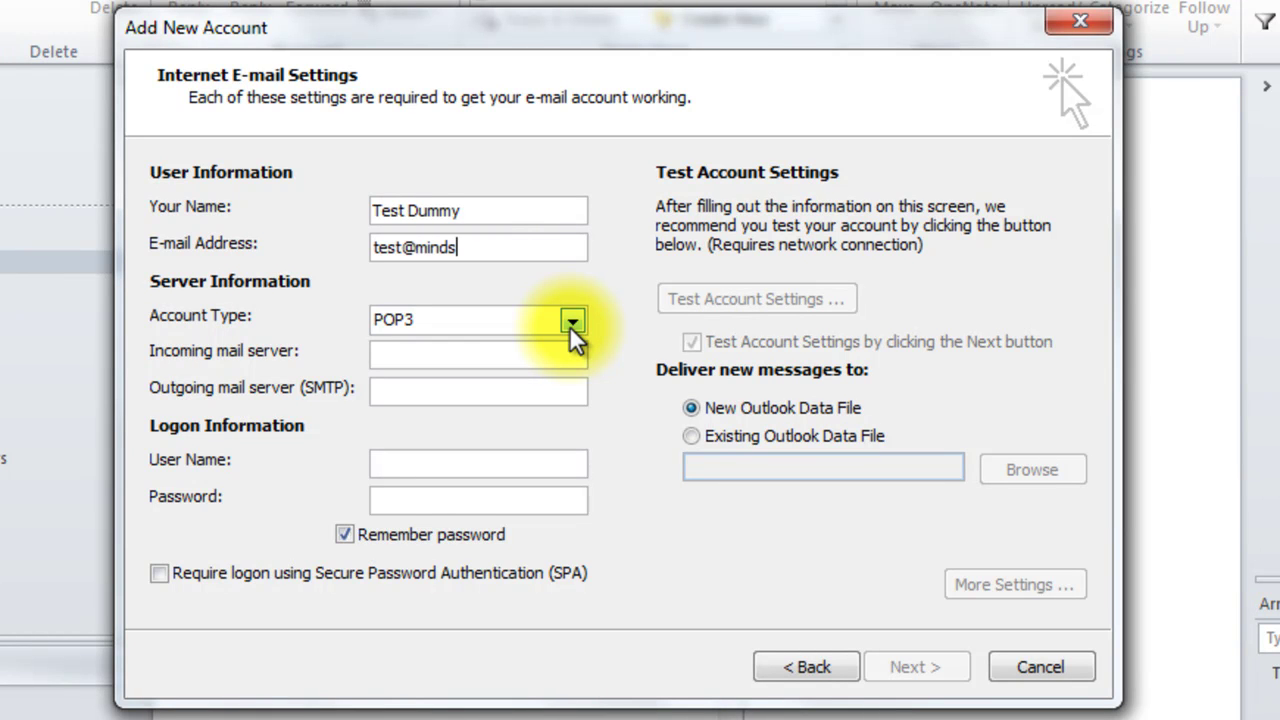
Step: Set the account type to IMAP with servers imap.gmail.com (incoming) and smtp.gmail.com (outgoing)
{"action": "key", "text": "Tab"}
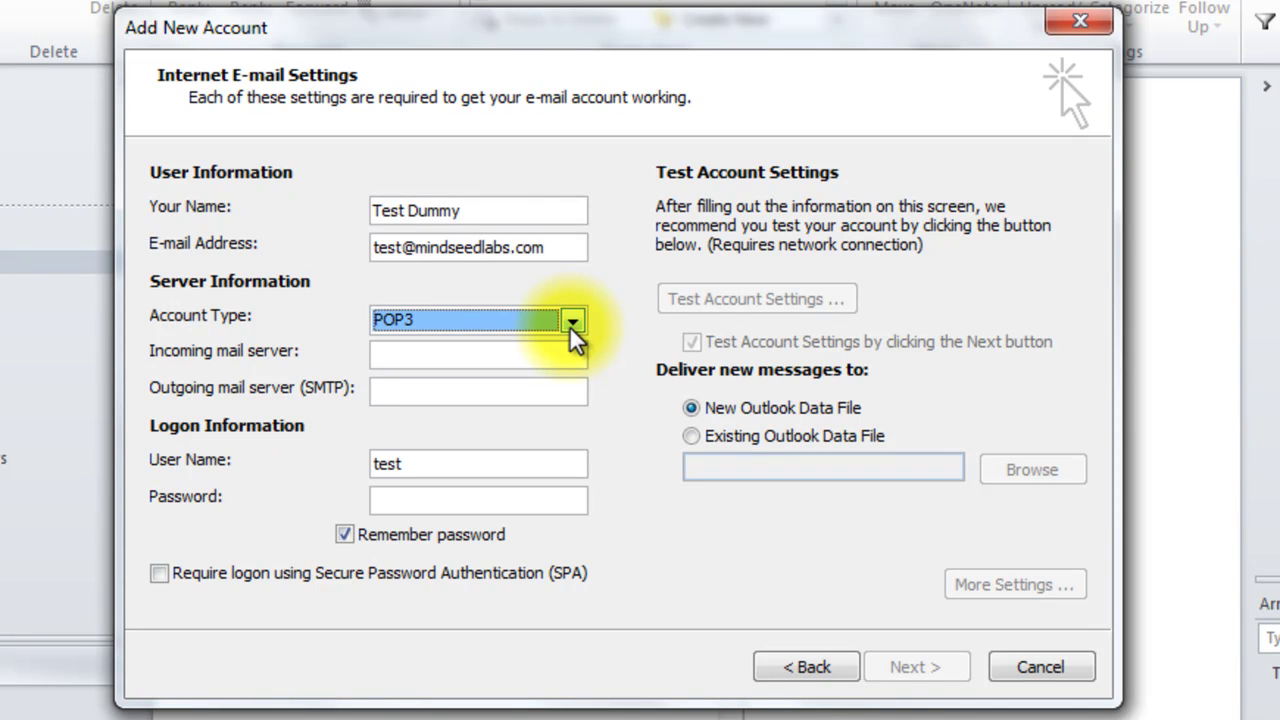
{"action": "key", "text": "Down"}
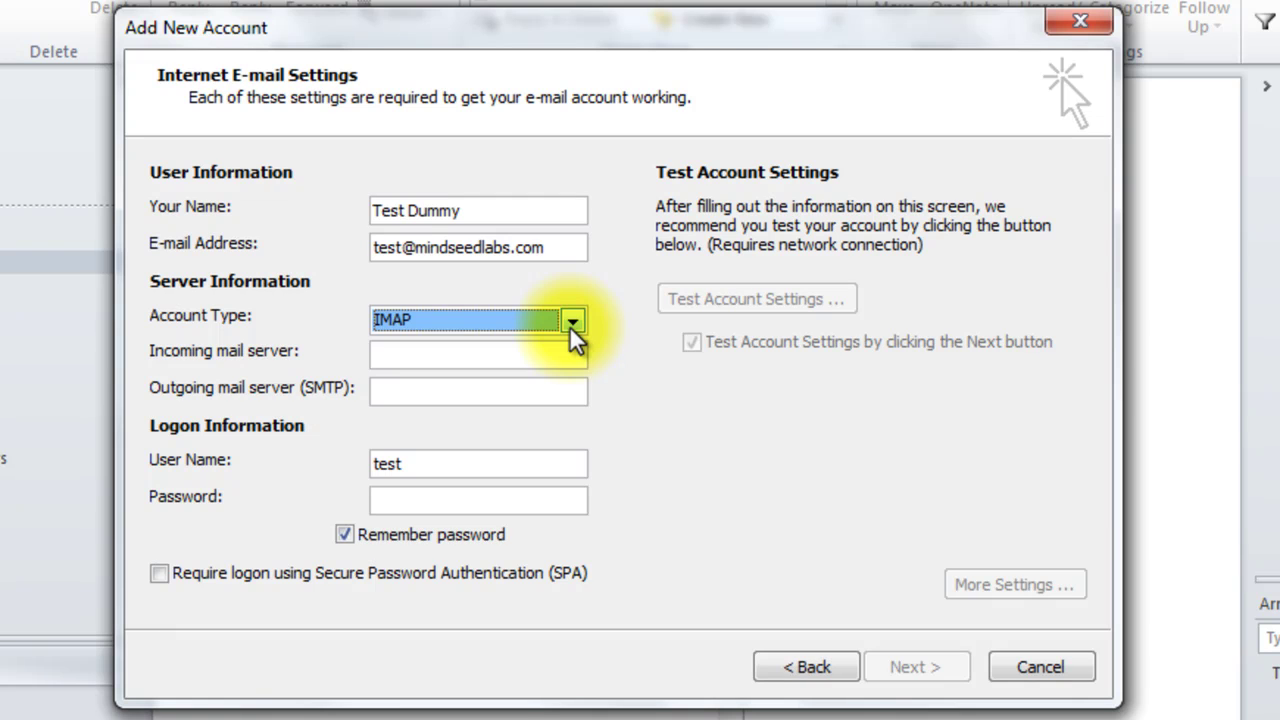
{"action": "key", "text": "Tab"}
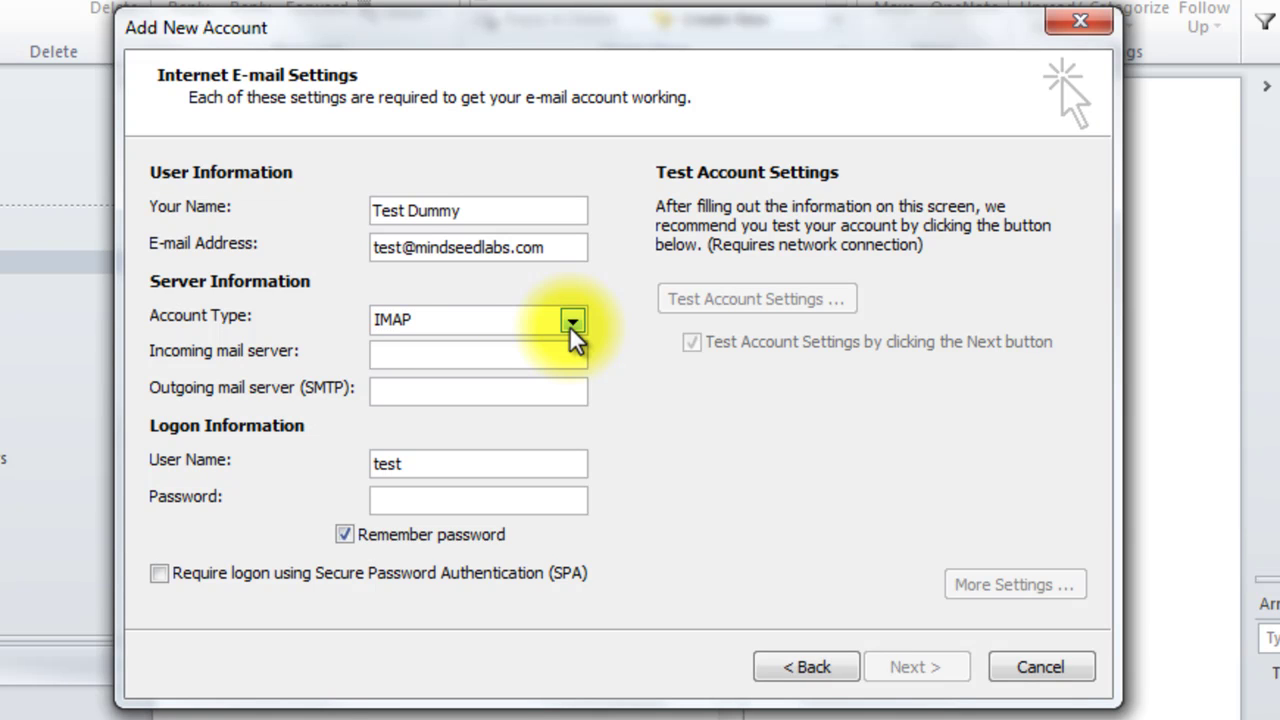
{"action": "type", "text": "imap.gmail.com"}
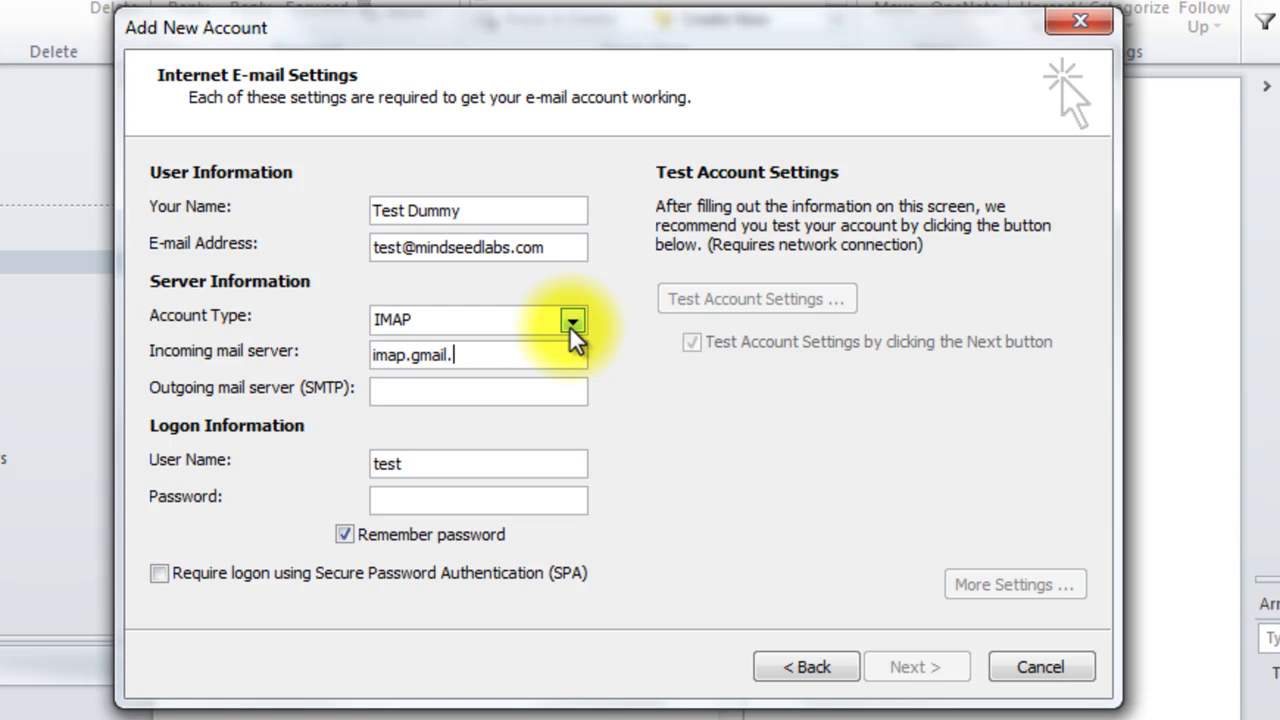
{"action": "key", "text": "Tab"}
{"action": "type", "text": "smtp"}
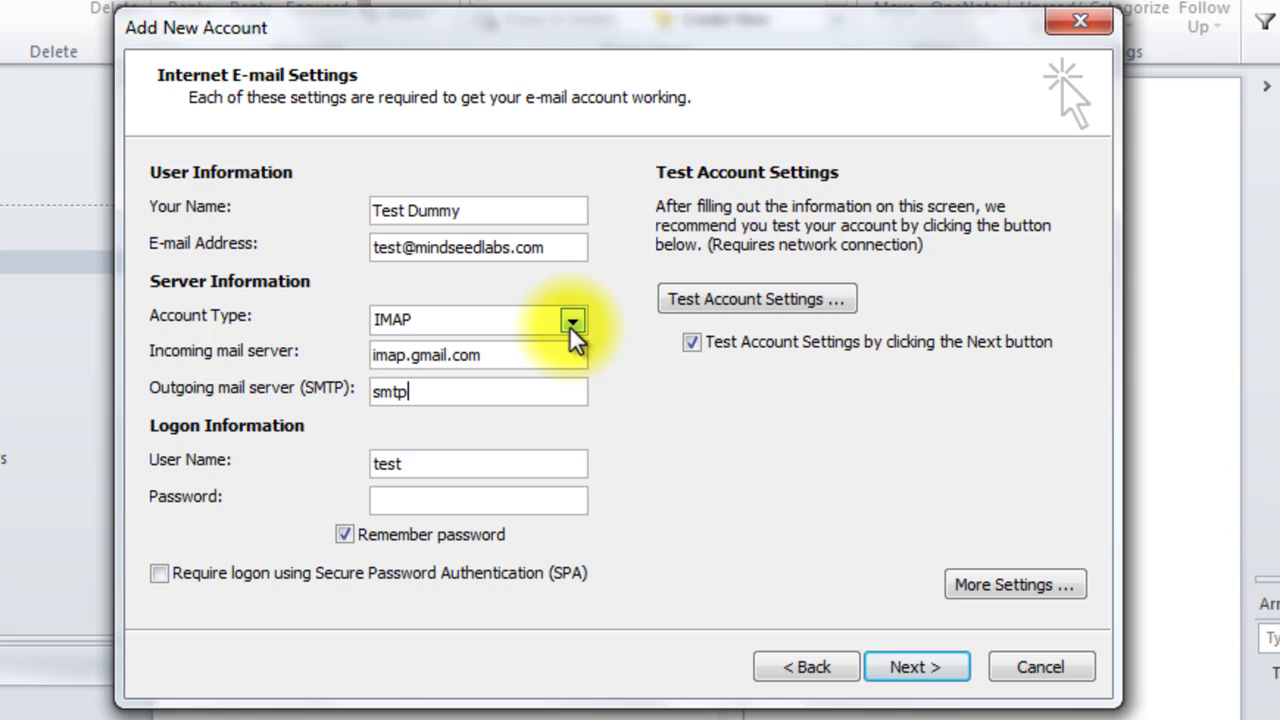
{"action": "type", "text": ".gmail.com"}
Step: Enter the full e-mail address as the user name and the account password
{"action": "key", "text": "Tab"}
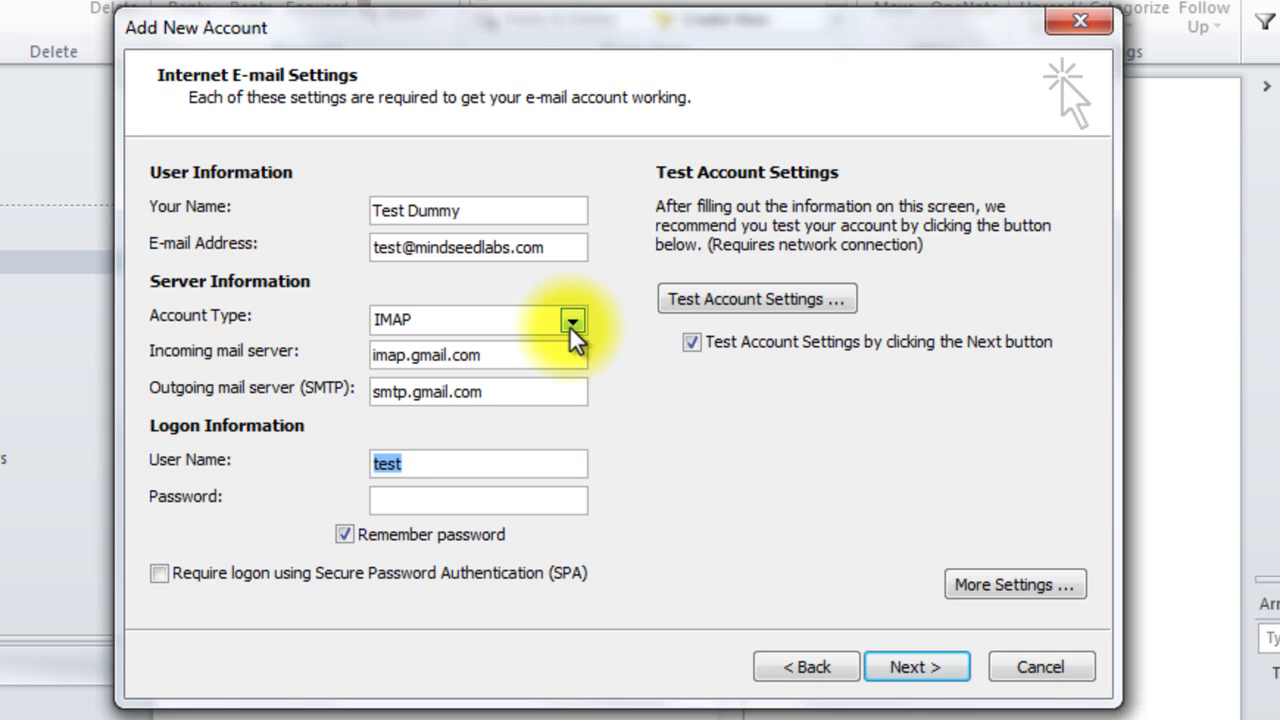
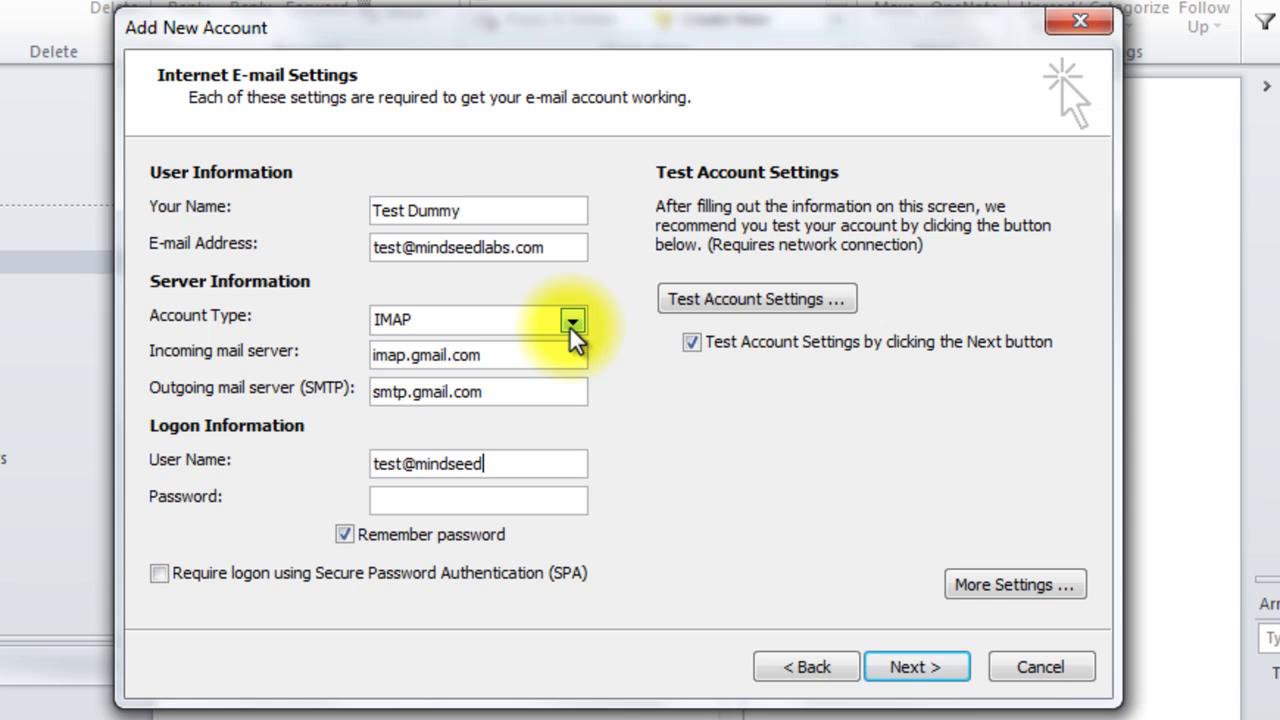
{"action": "key", "text": "Tab"}
{"action": "type", "text": "******"}
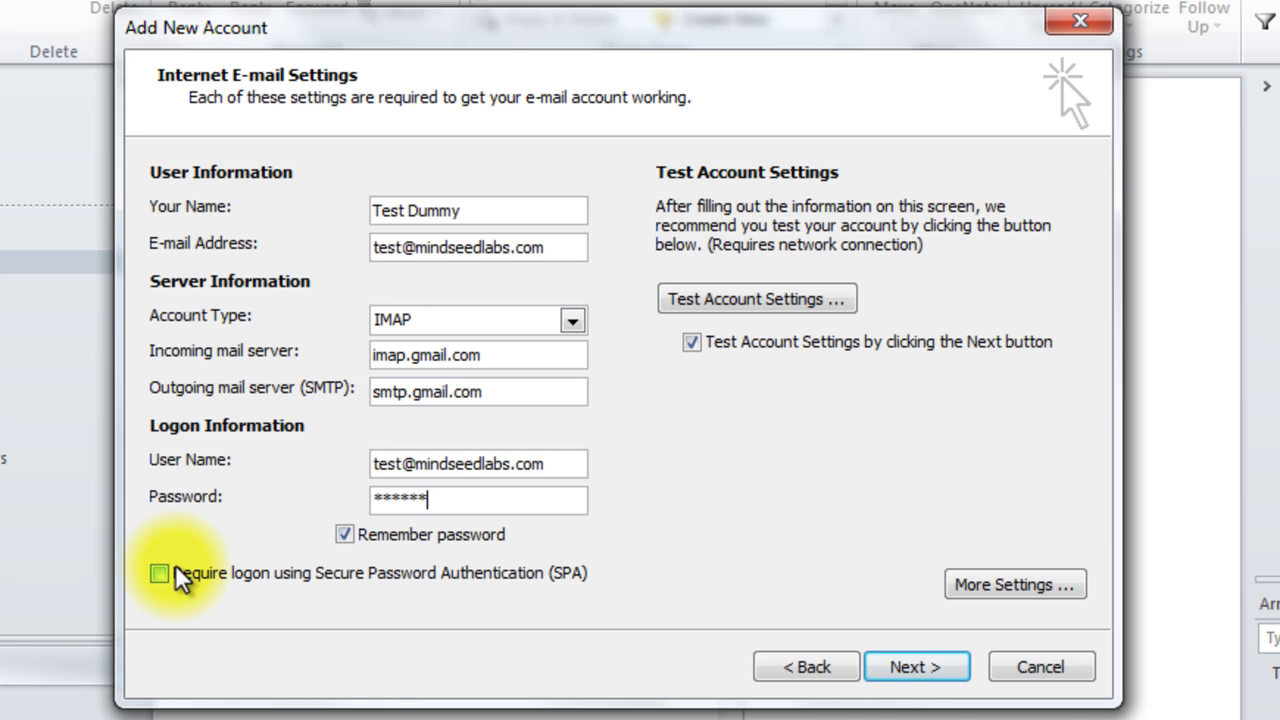
Step: In More Settings, make the outgoing server require authentication using the incoming server's settings
{"action": "left_click", "coordinate": [1040, 589]}
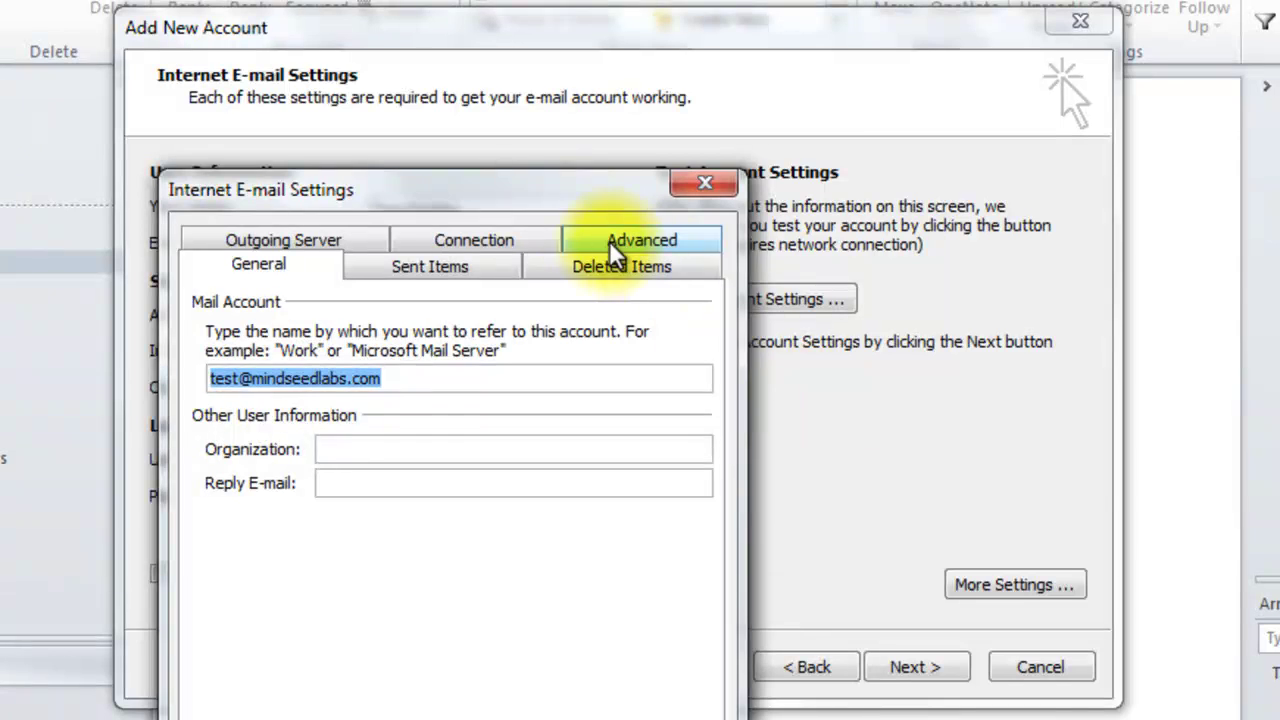
{"action": "left_click_drag", "start_coordinate": [560, 204], "coordinate": [700, 50]}
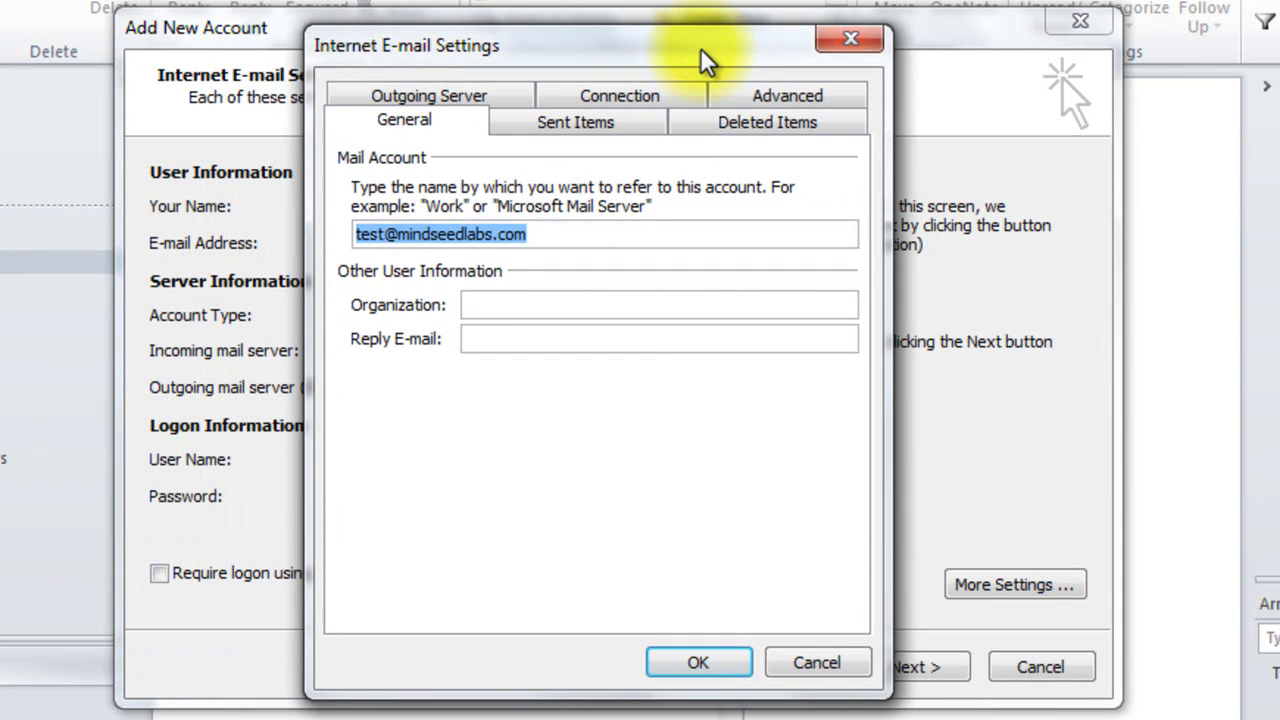
{"action": "left_click", "coordinate": [497, 93]}
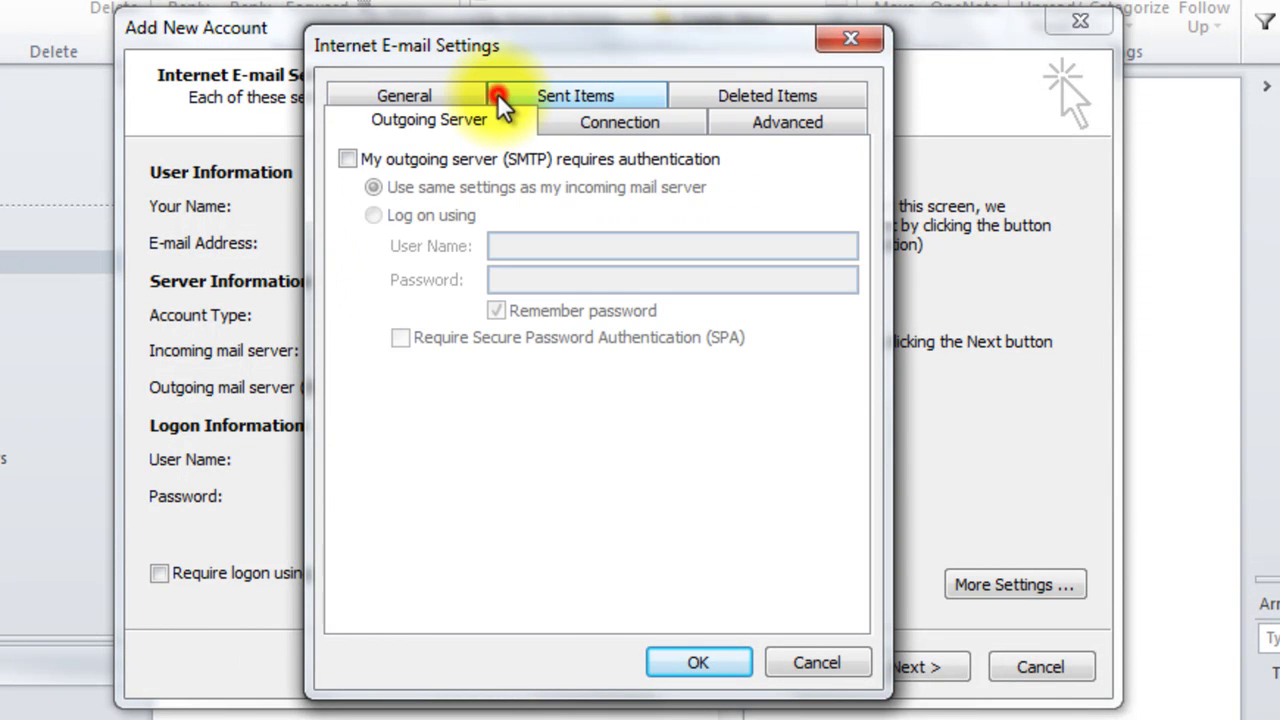
{"action": "left_click", "coordinate": [346, 161]}
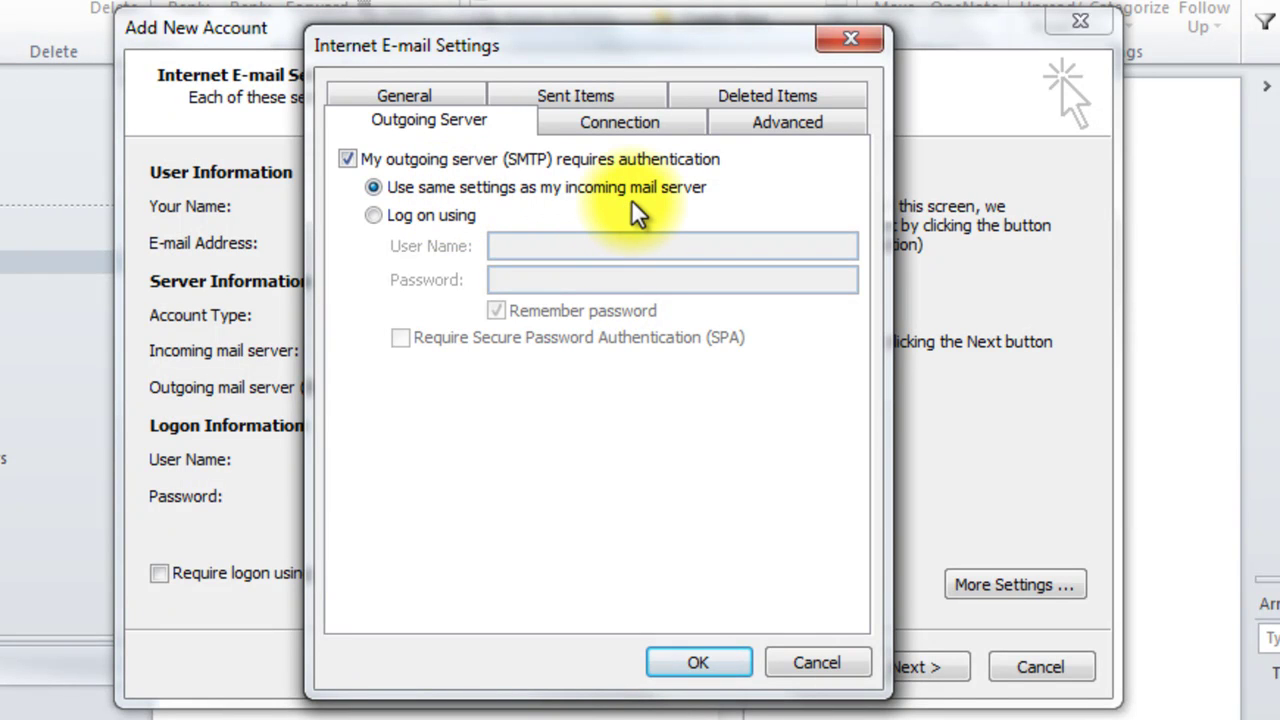
{"action": "left_click", "coordinate": [778, 130]}
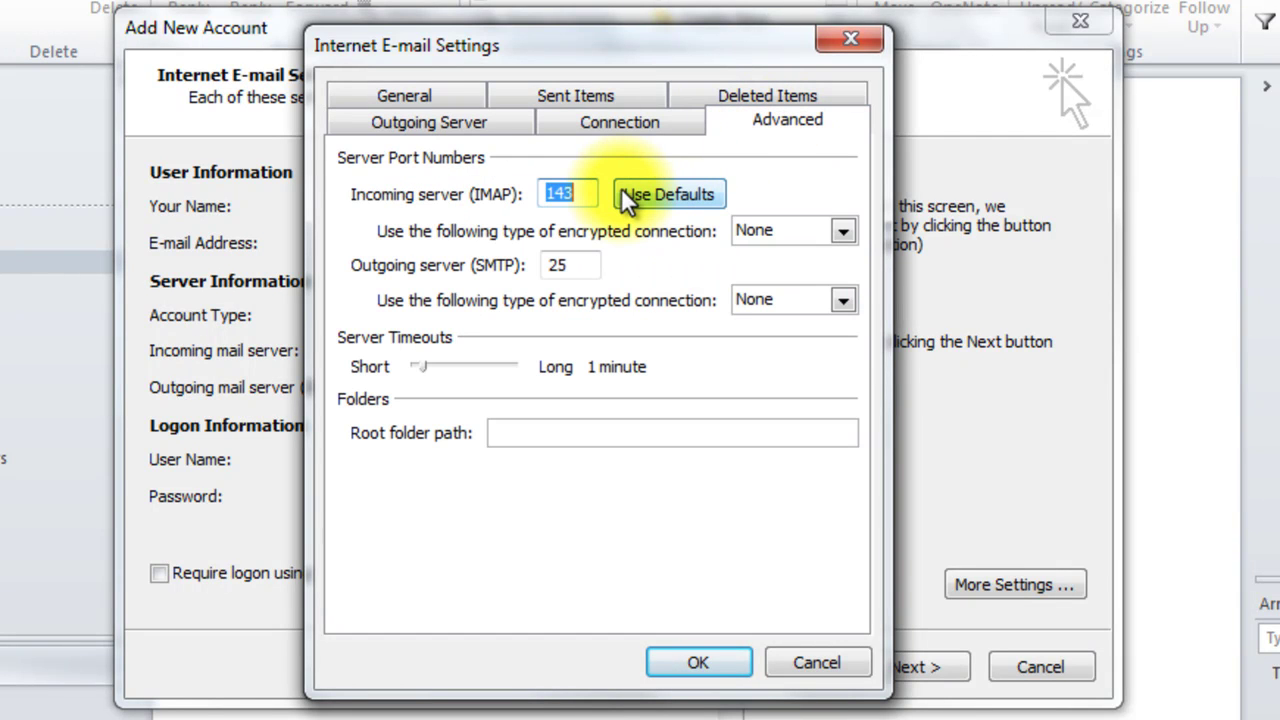
Step: Set both incoming and outgoing server encryption to SSL
{"action": "left_click", "coordinate": [780, 233]}
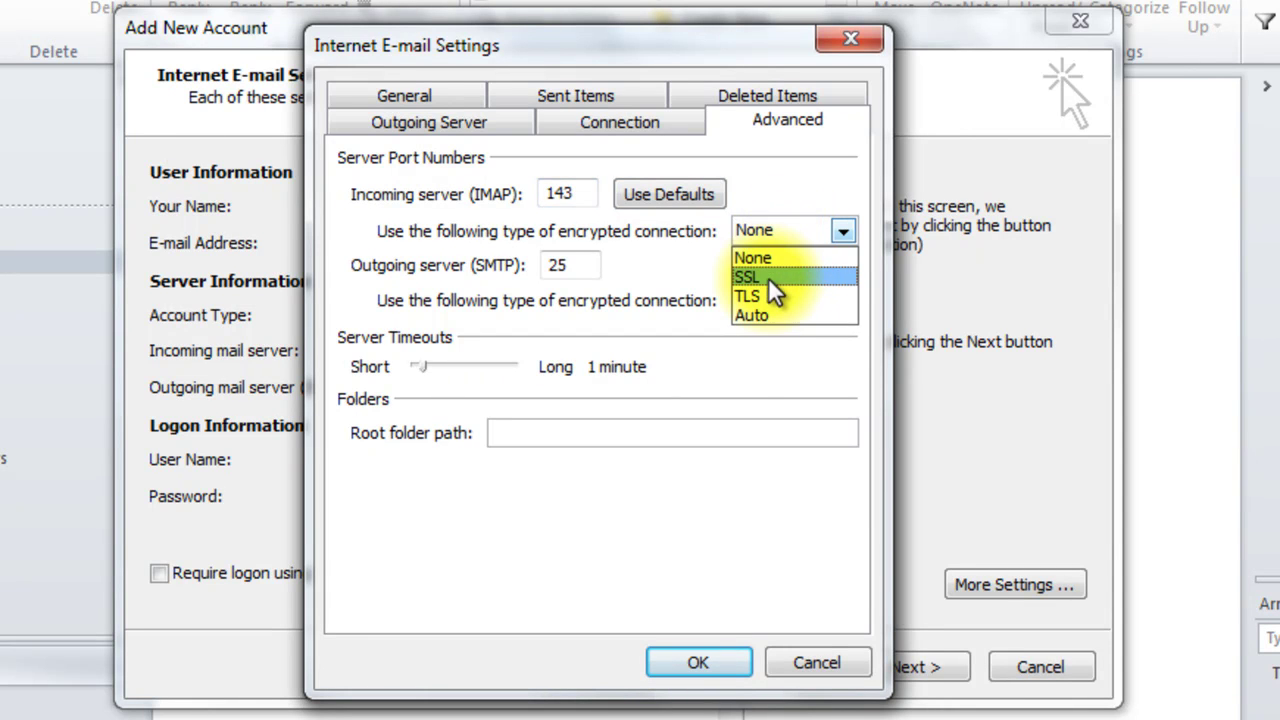
{"action": "left_click", "coordinate": [768, 277]}
{"action": "left_click", "coordinate": [783, 296]}
{"action": "left_click", "coordinate": [779, 345]}
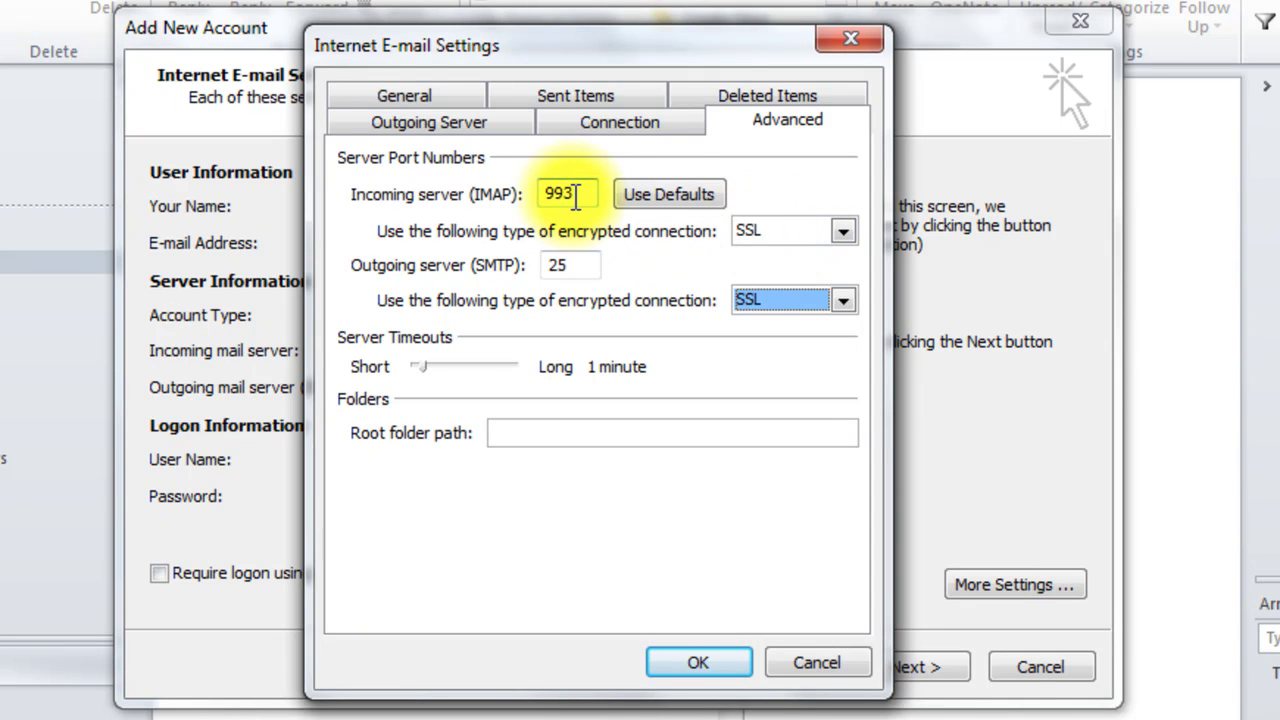
Step: Set the incoming IMAP port to 993 and the outgoing SMTP port to 465
{"action": "left_click", "coordinate": [583, 196]}
{"action": "left_click_drag", "start_coordinate": [583, 196], "coordinate": [500, 194]}
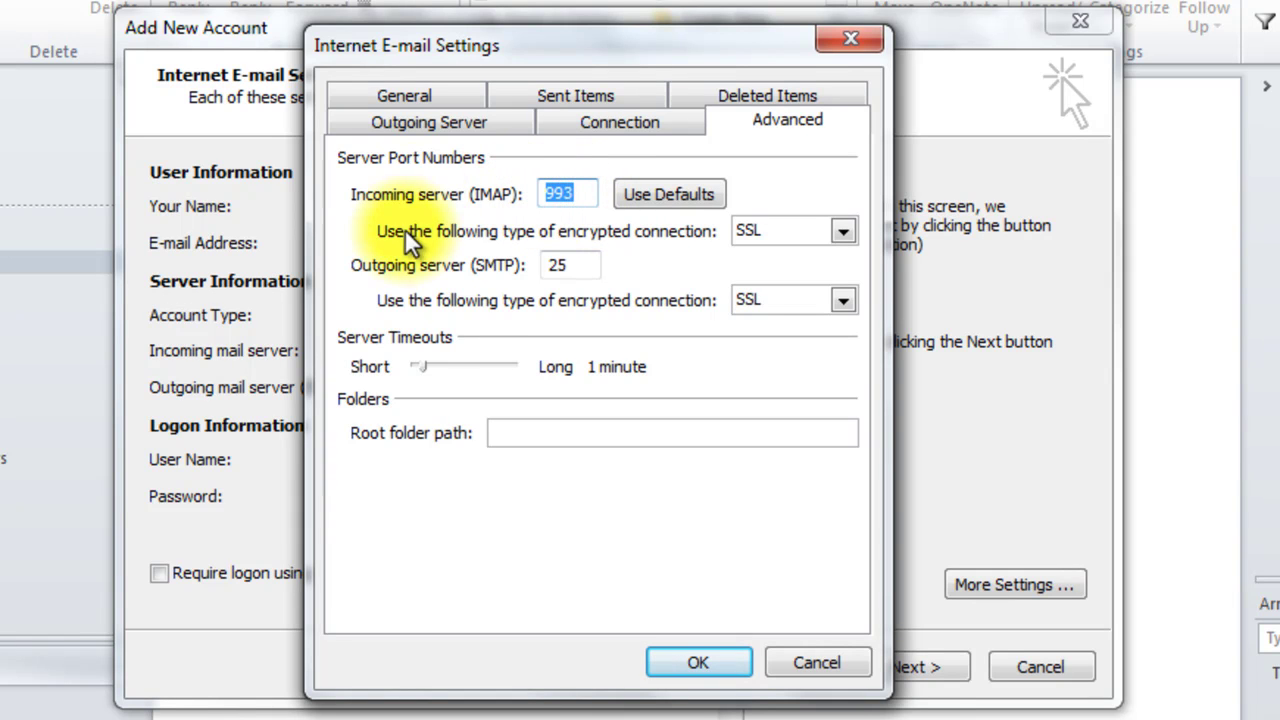
{"action": "left_click", "coordinate": [577, 199]}
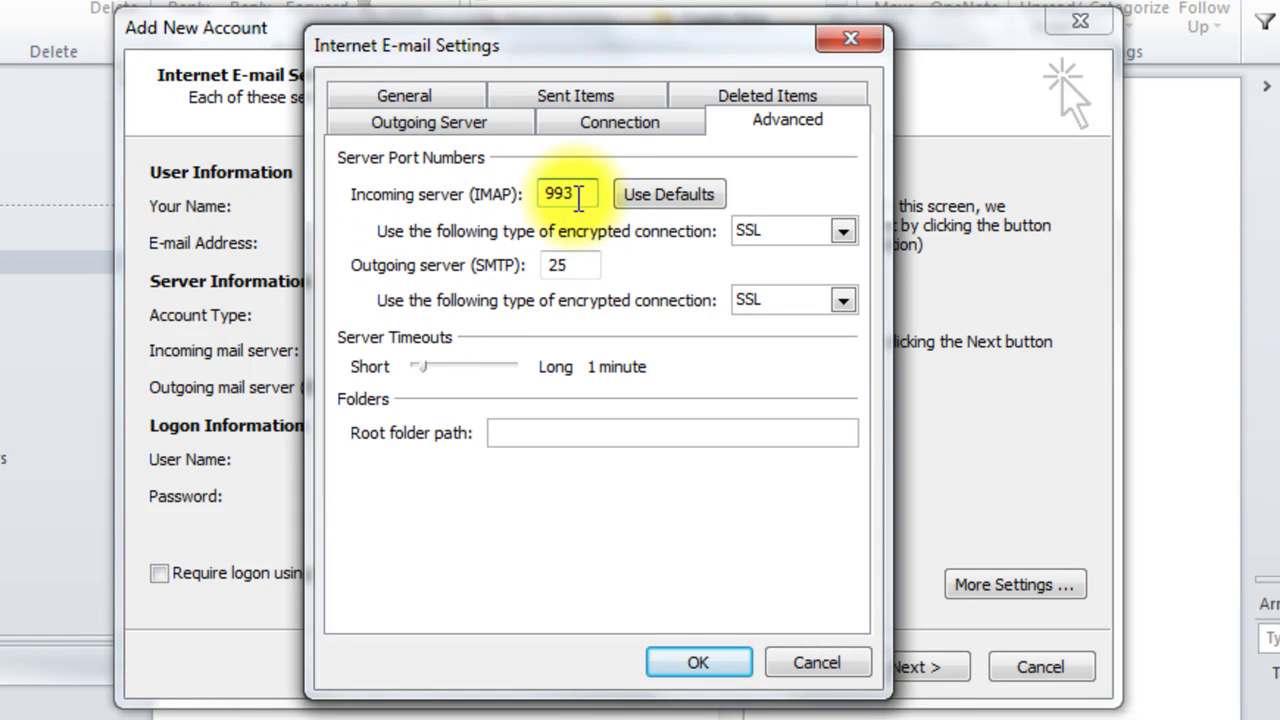
{"action": "left_click_drag", "start_coordinate": [577, 199], "coordinate": [540, 205]}
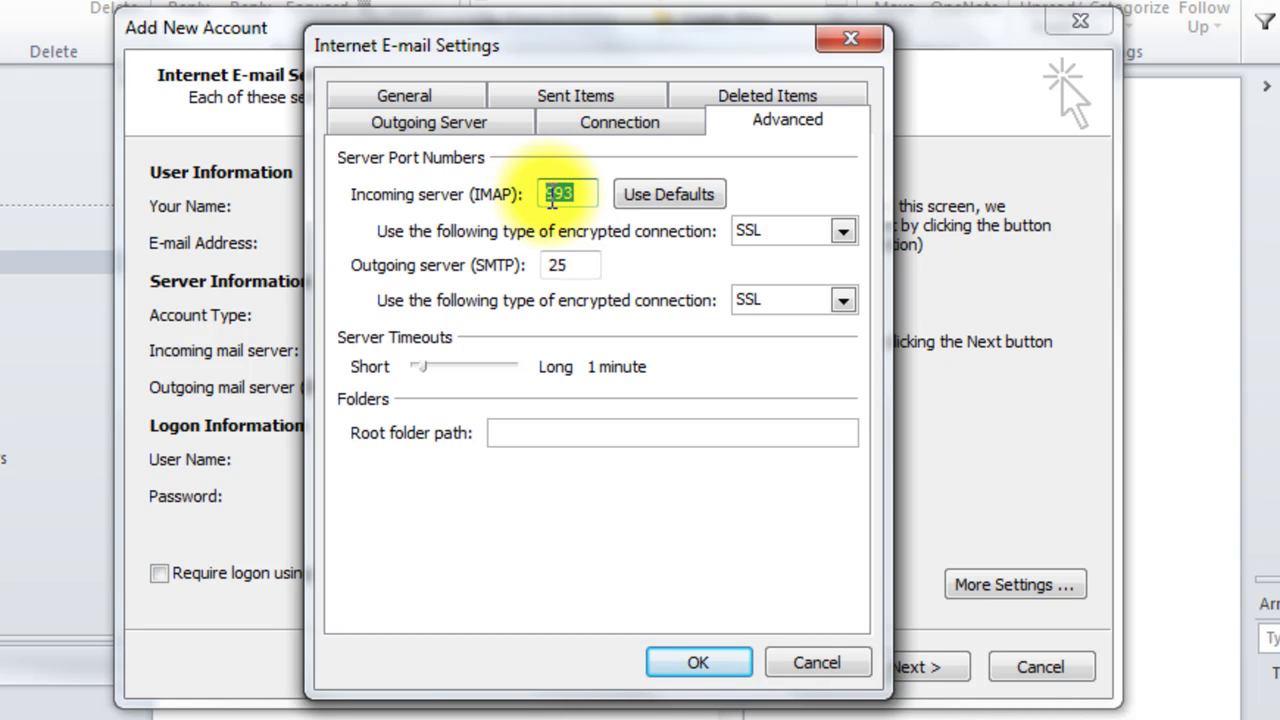
{"action": "type", "text": "993"}
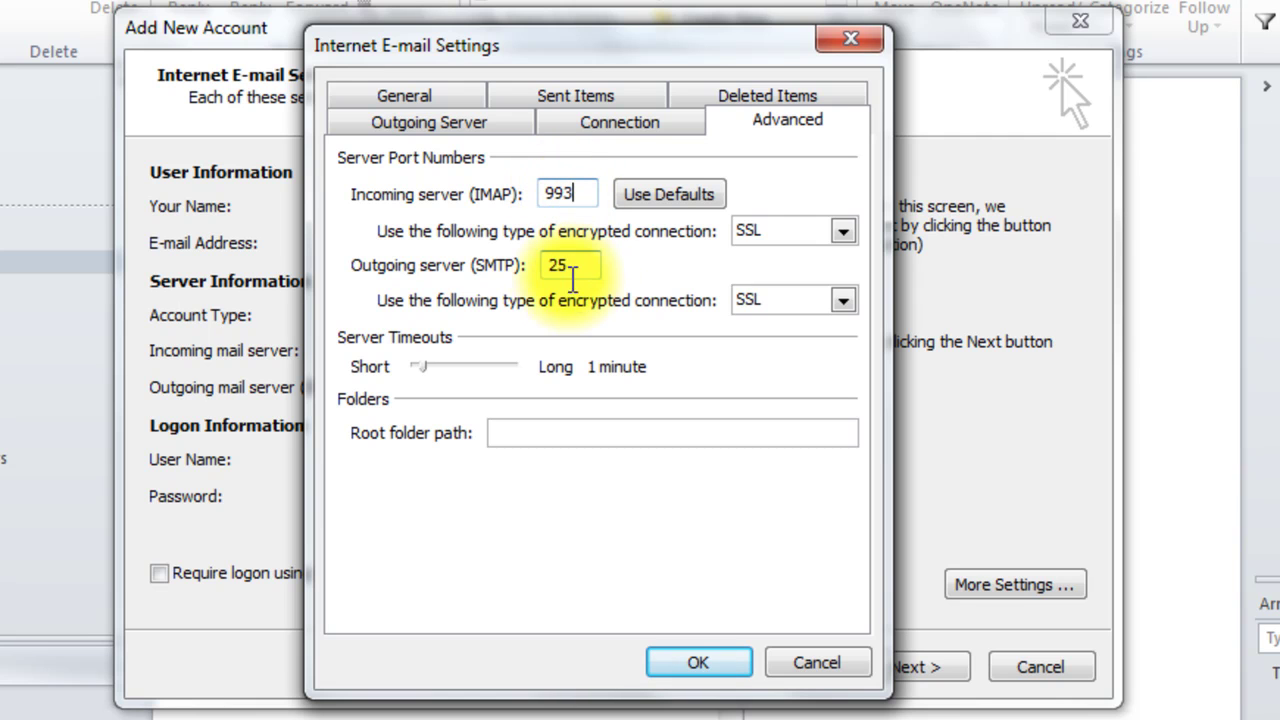
{"action": "double_click", "coordinate": [572, 265]}
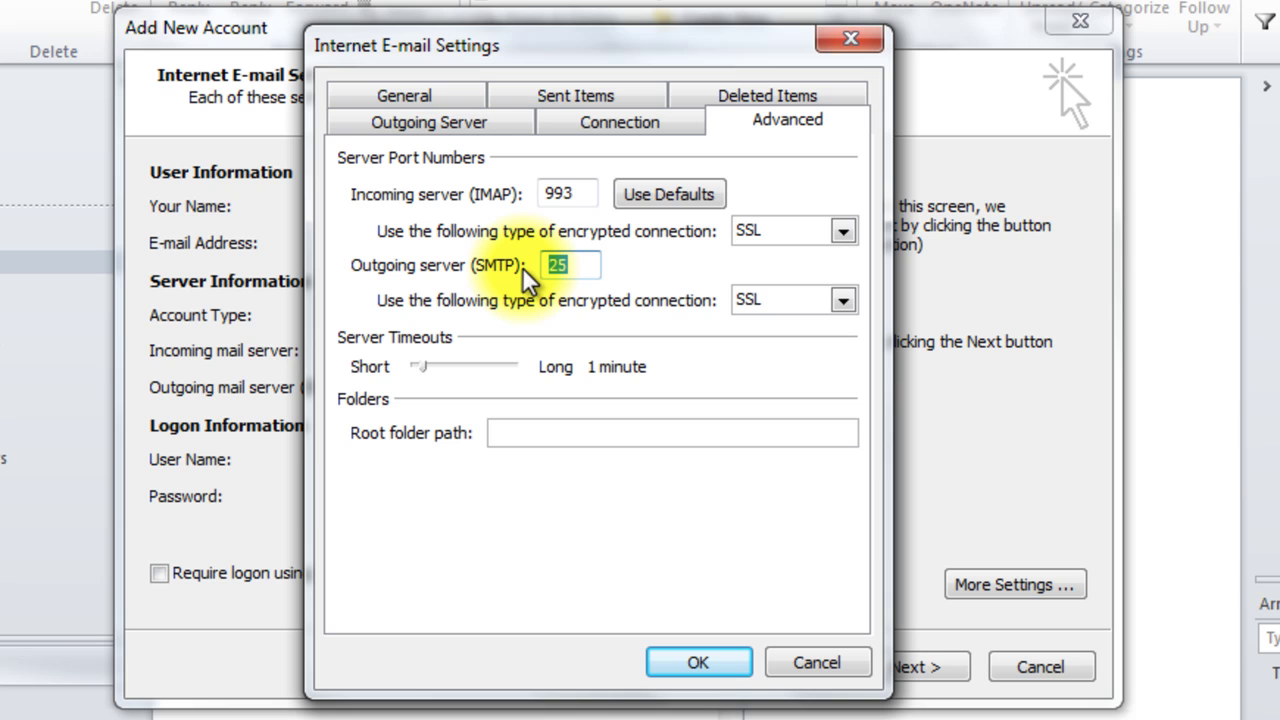
{"action": "type", "text": "587"}
{"action": "key", "text": "BackSpace"}
{"action": "key", "text": "BackSpace"}
{"action": "key", "text": "BackSpace"}
{"action": "type", "text": "465"}
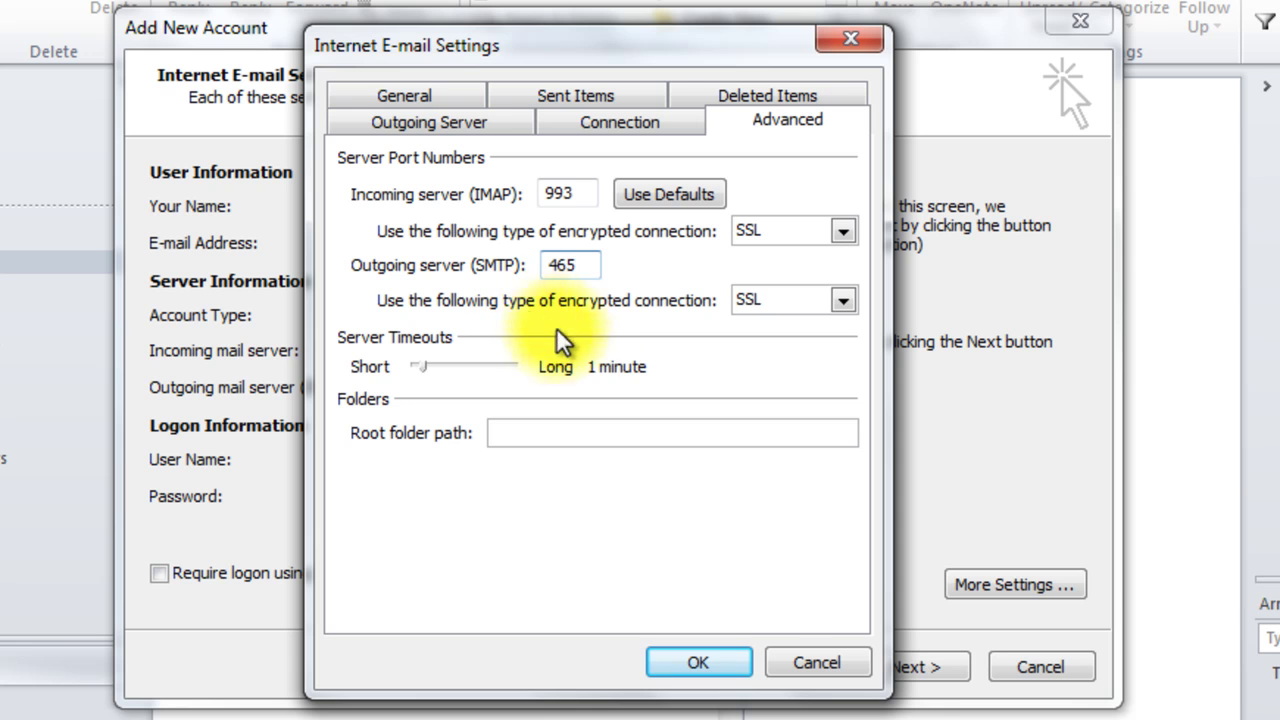
Step: Confirm the extra settings, run the account test, close the passing results and finish setup
{"action": "left_click", "coordinate": [706, 664]}
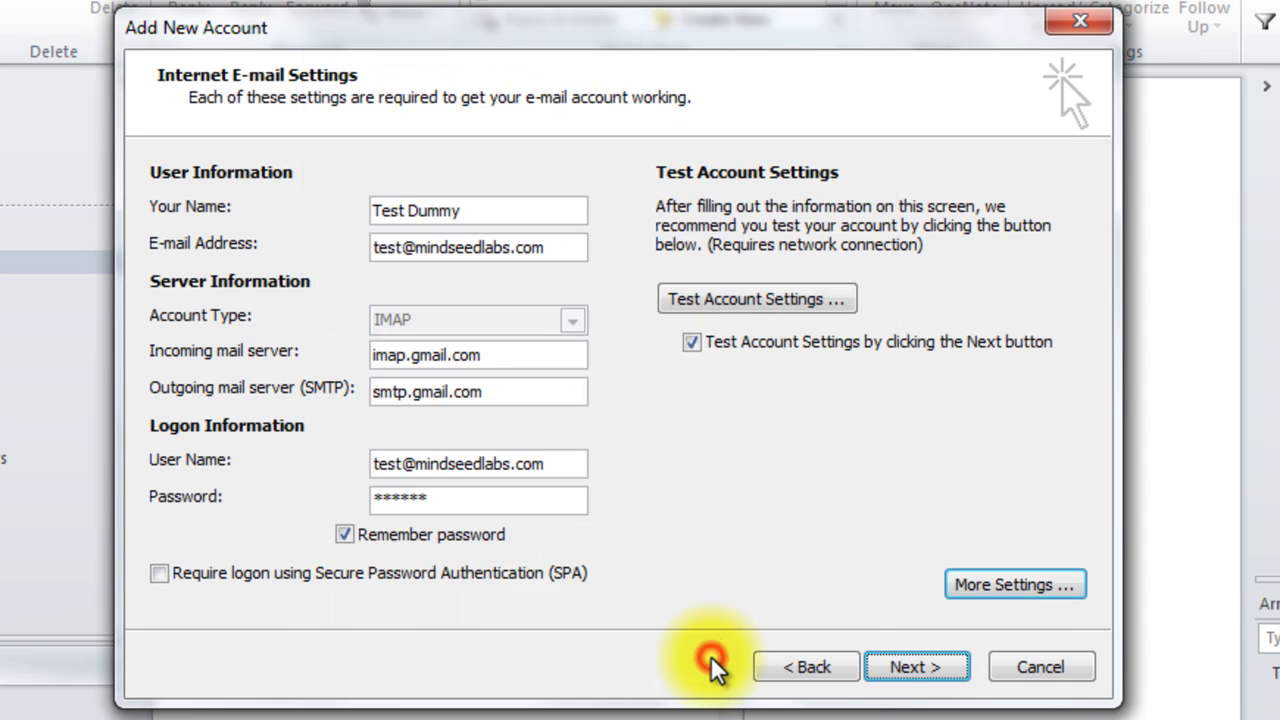
{"action": "left_click", "coordinate": [914, 666]}
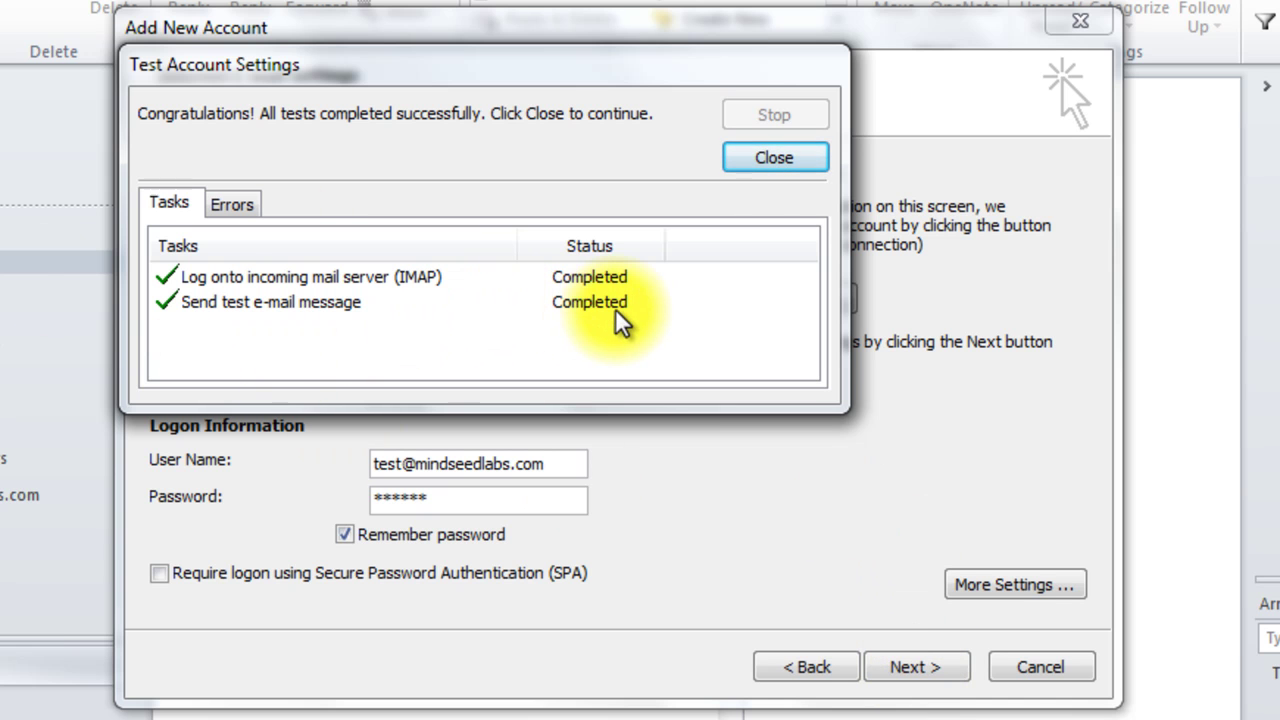
{"action": "left_click", "coordinate": [762, 162]}
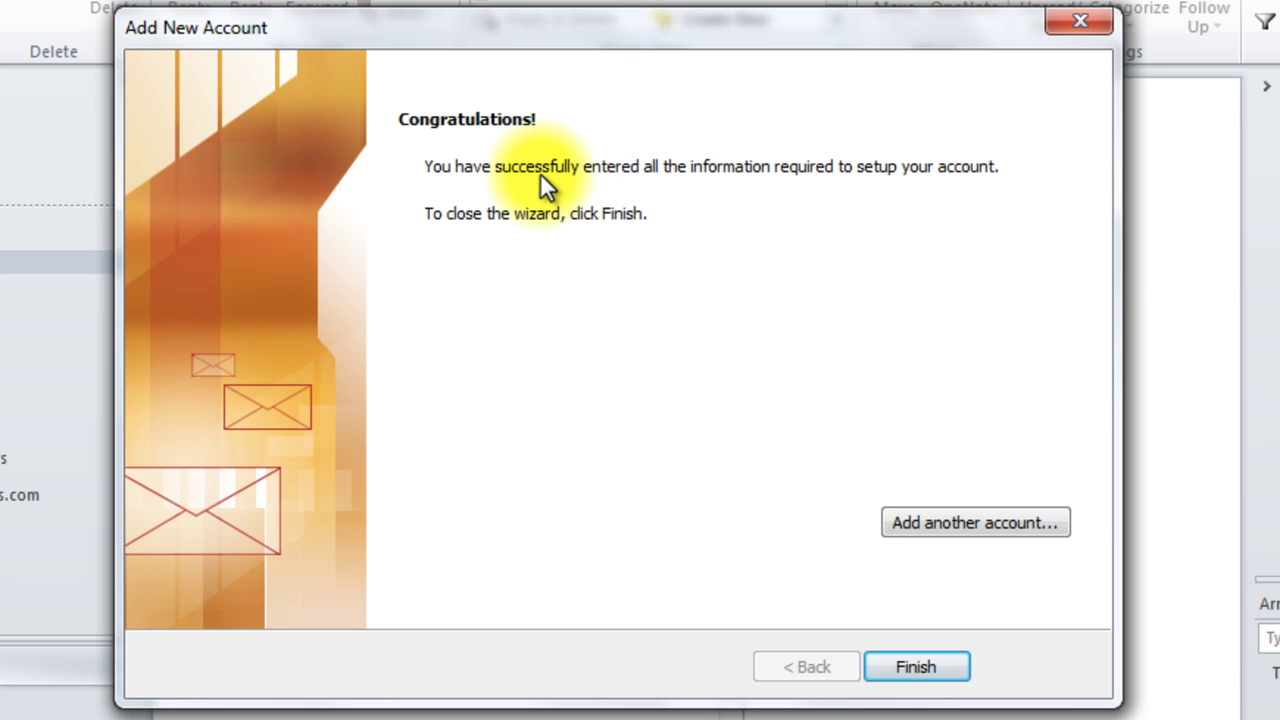
{"action": "left_click", "coordinate": [909, 667]}
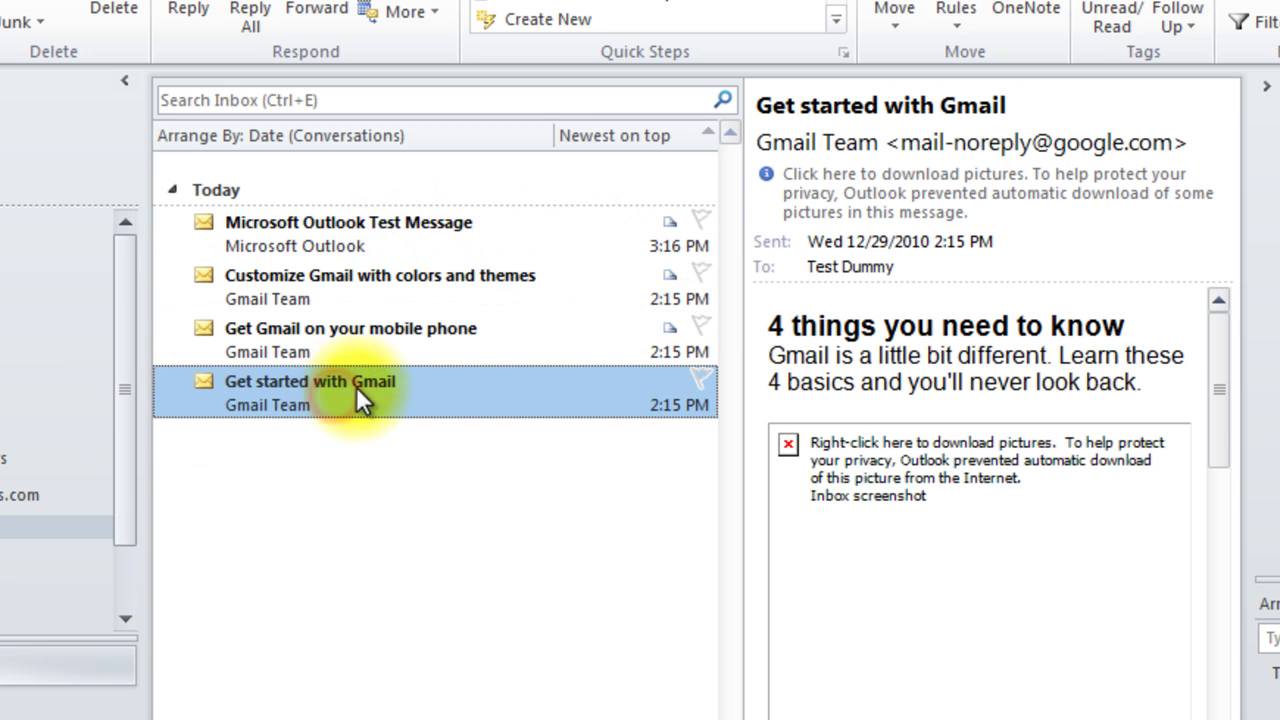
Step: Preview the Gmail mobile, Customize Gmail, and Microsoft Outlook Test messages so they're marked read
{"action": "left_click", "coordinate": [400, 348]}
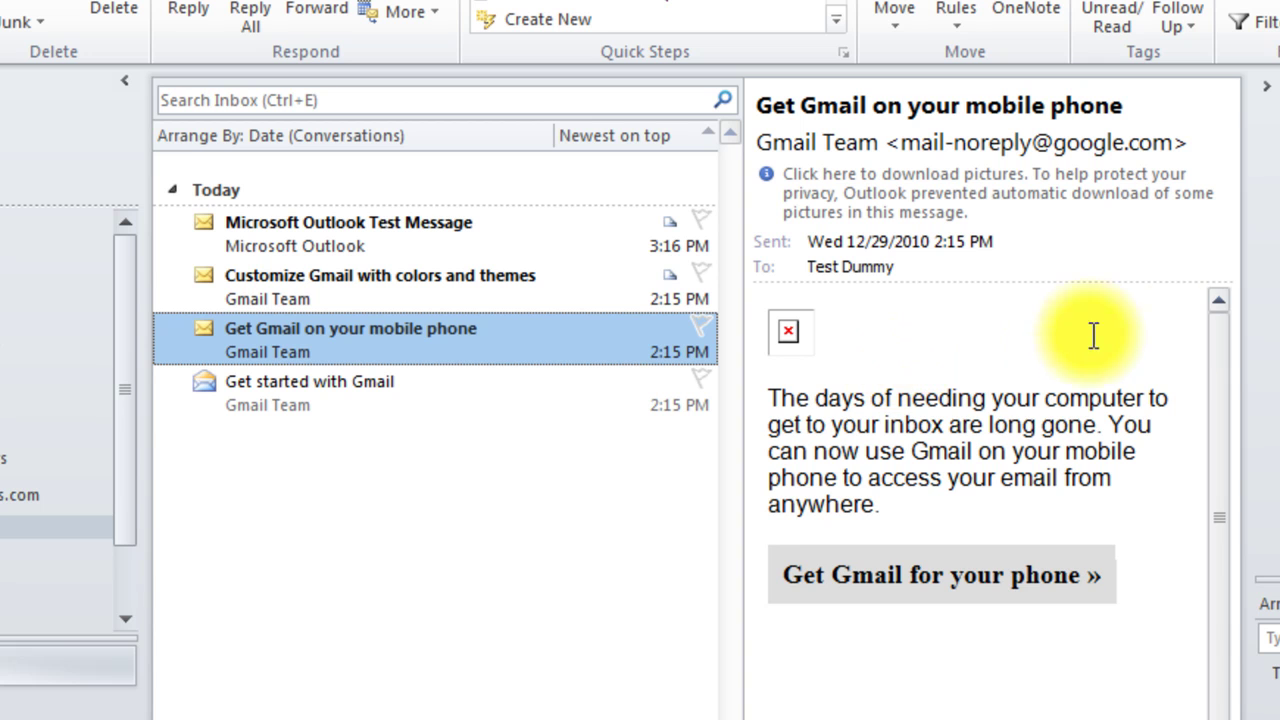
{"action": "left_click", "coordinate": [1218, 346]}
{"action": "left_click", "coordinate": [381, 285]}
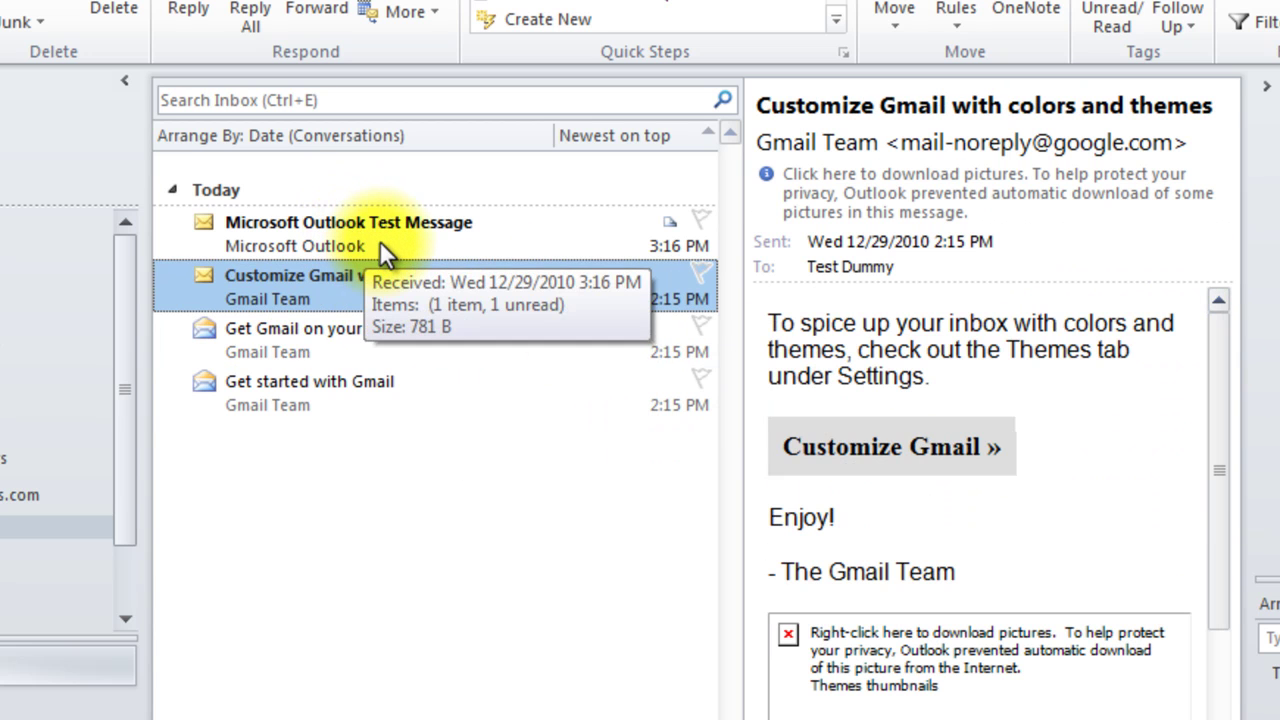
{"action": "left_click", "coordinate": [380, 252]}
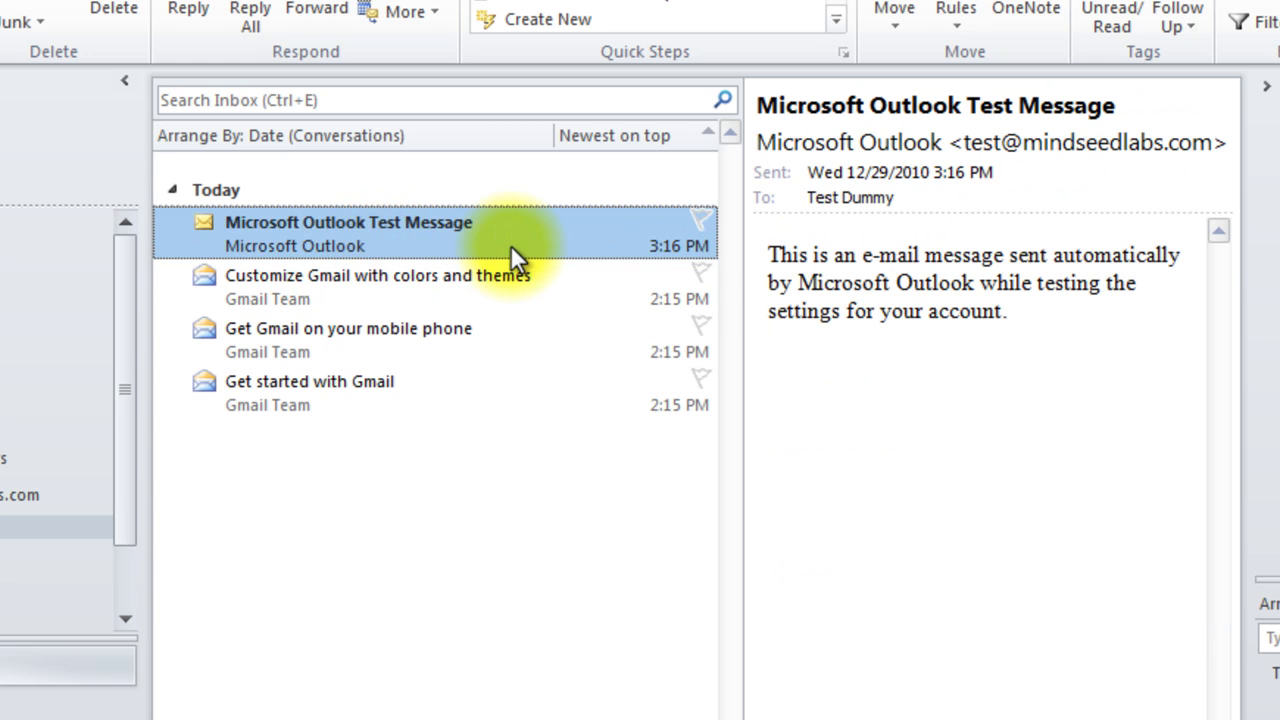
Step: Widen the reading pane by dragging the message list divider to the left
{"action": "left_click_drag", "start_coordinate": [770, 257], "coordinate": [1088, 323]}
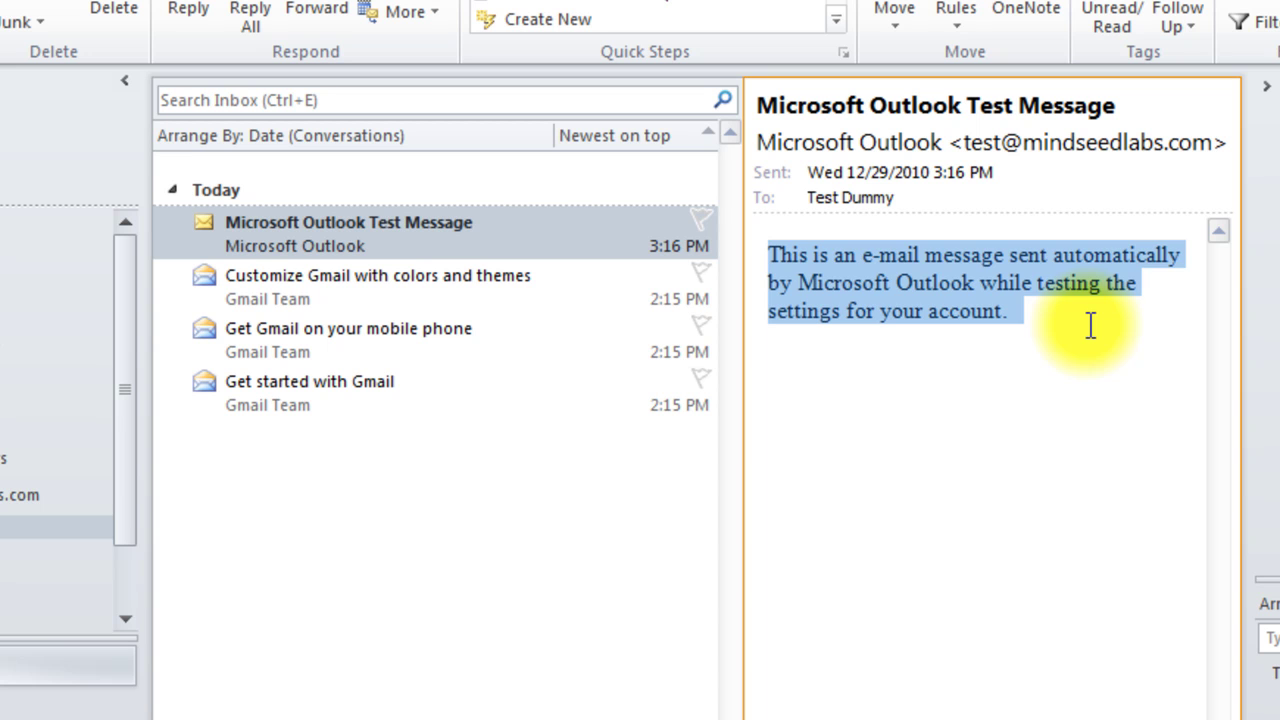
{"action": "left_click", "coordinate": [1085, 323]}
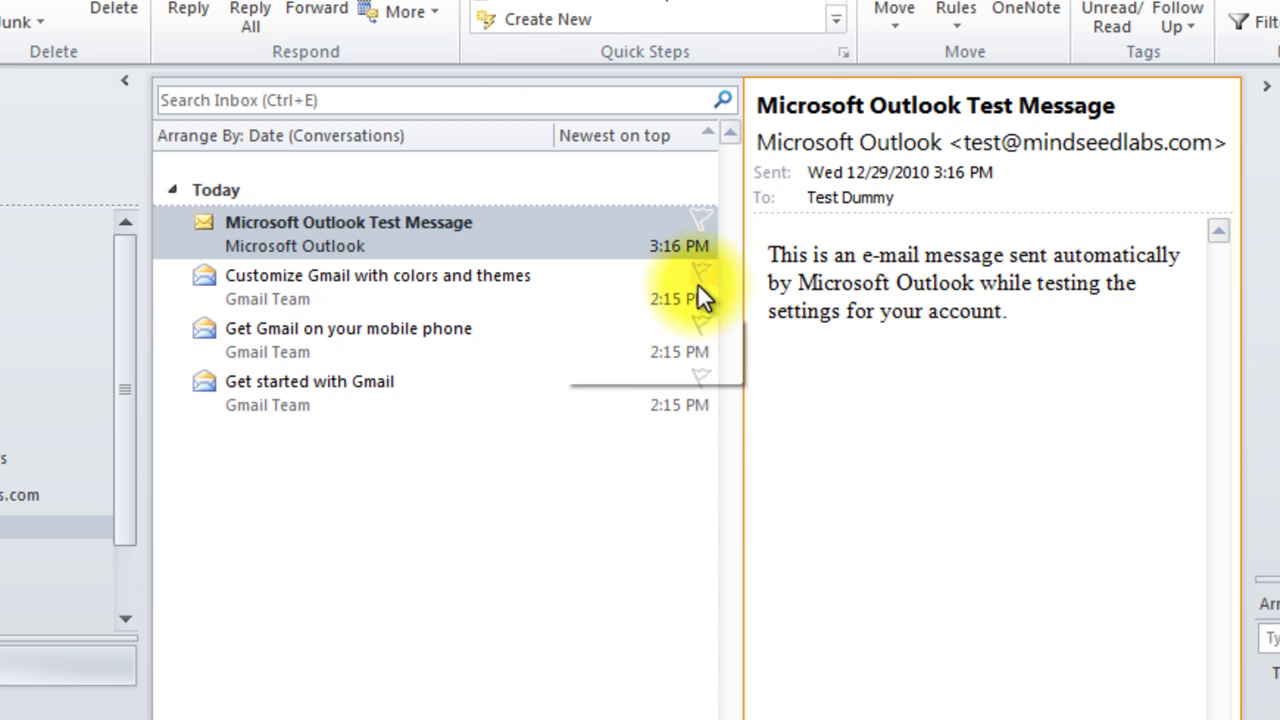
{"action": "left_click_drag", "start_coordinate": [736, 445], "coordinate": [510, 449]}
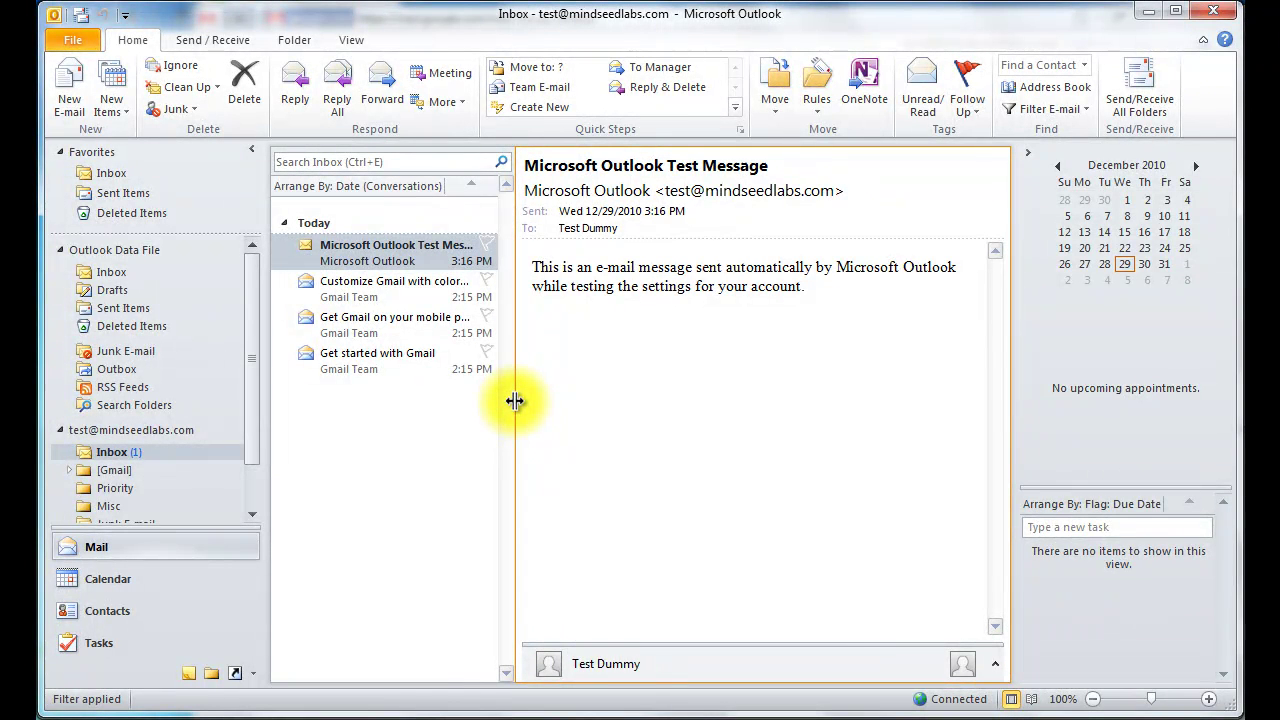